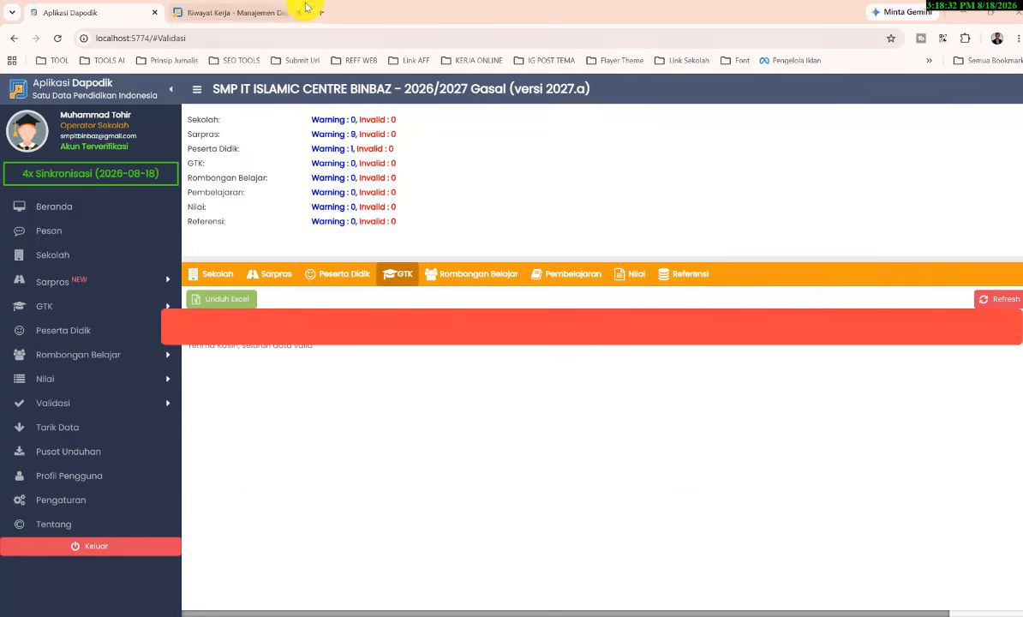
Step: Switch to the PTK Datadik page and review the Riwayat Kerja entry with employment status Guru Honor Sekolah
click(249, 13)
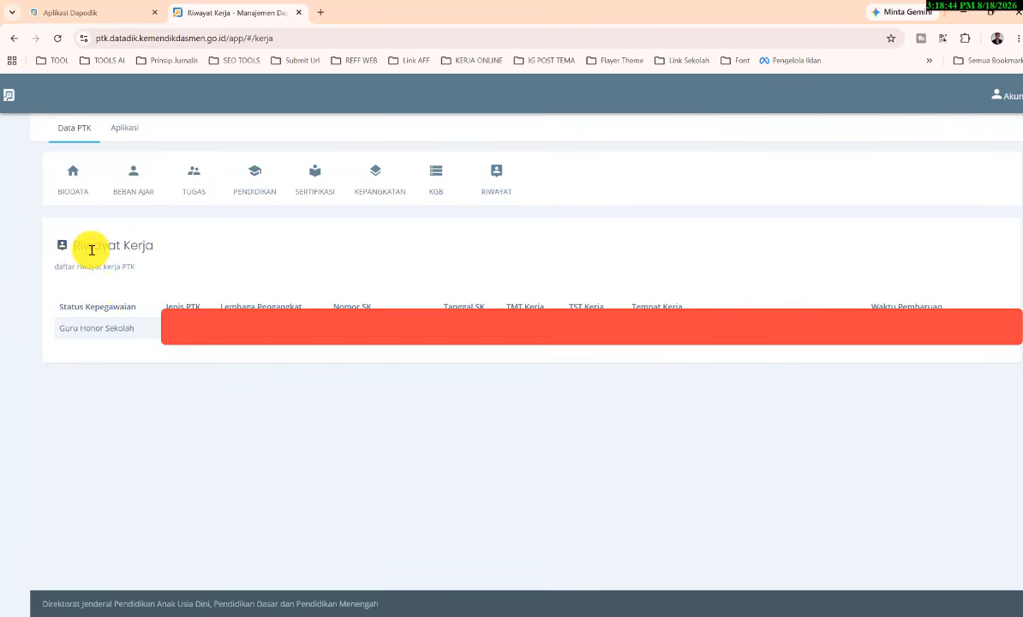
drag(71, 247, 168, 252)
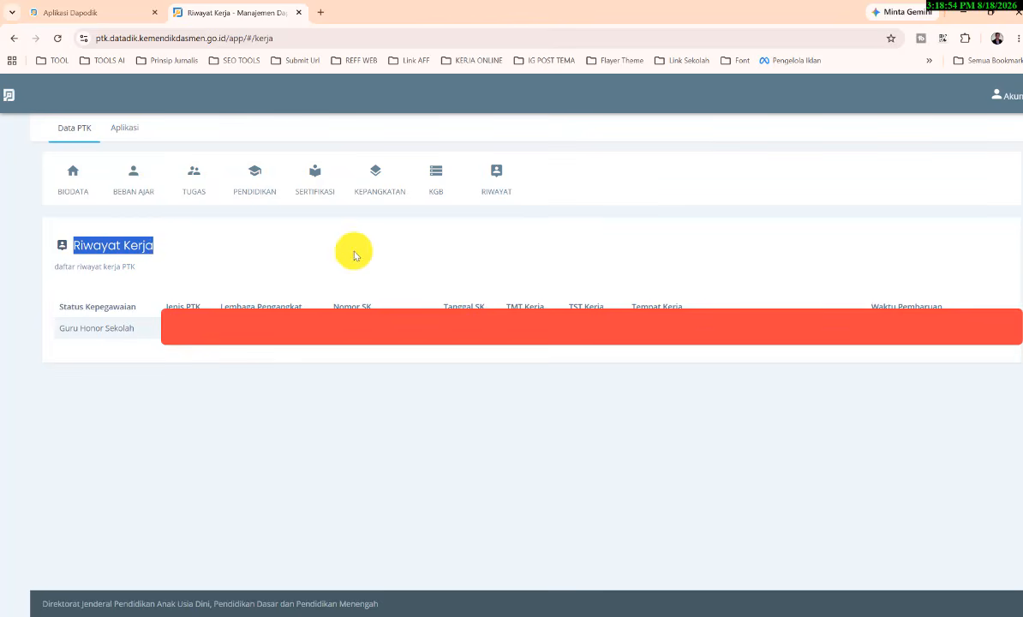
click(266, 266)
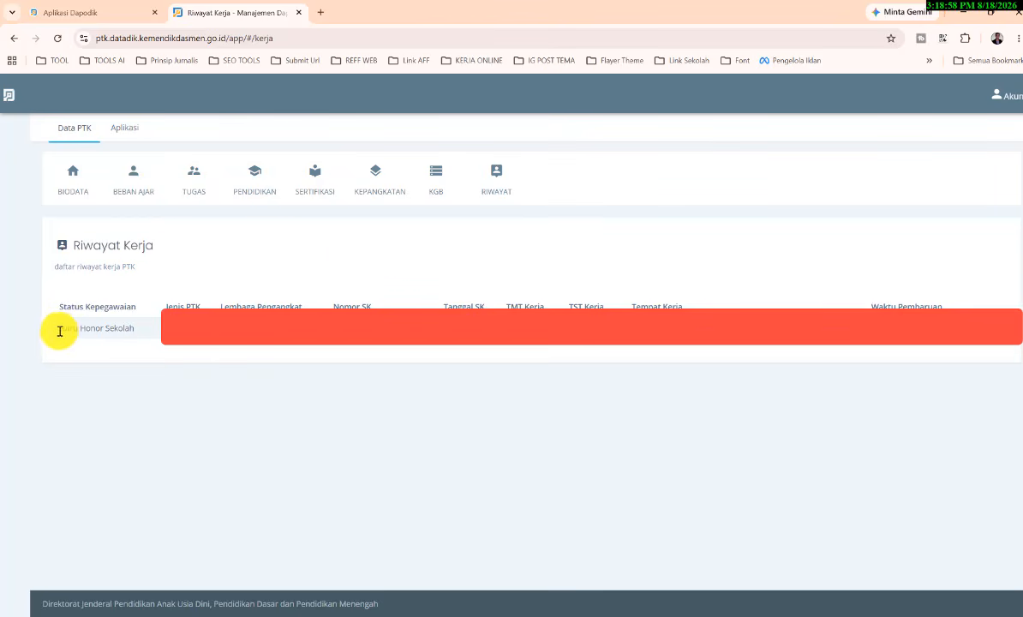
drag(64, 328, 181, 328)
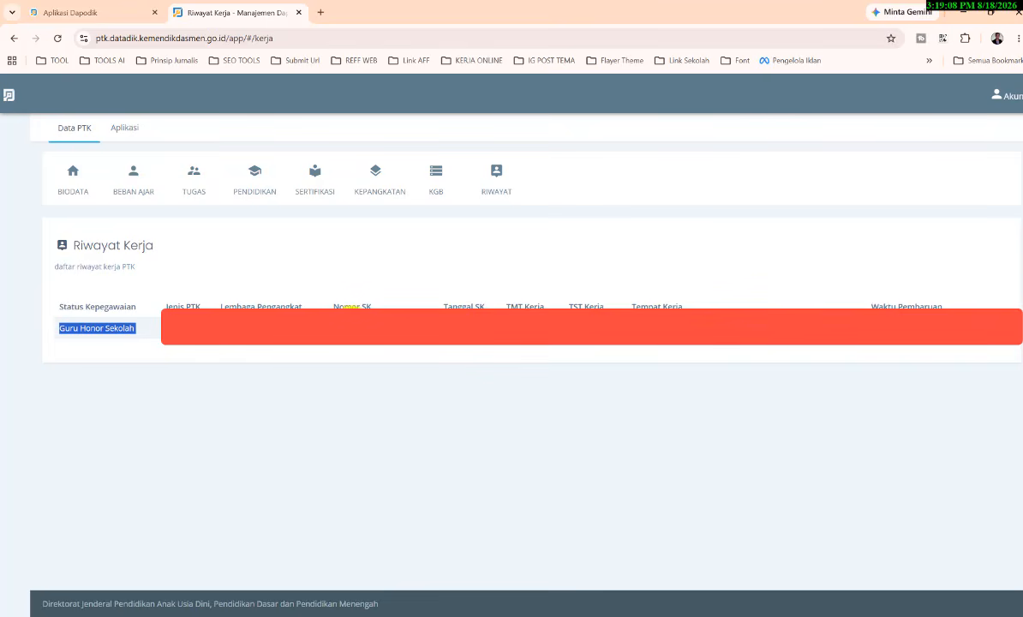
click(105, 298)
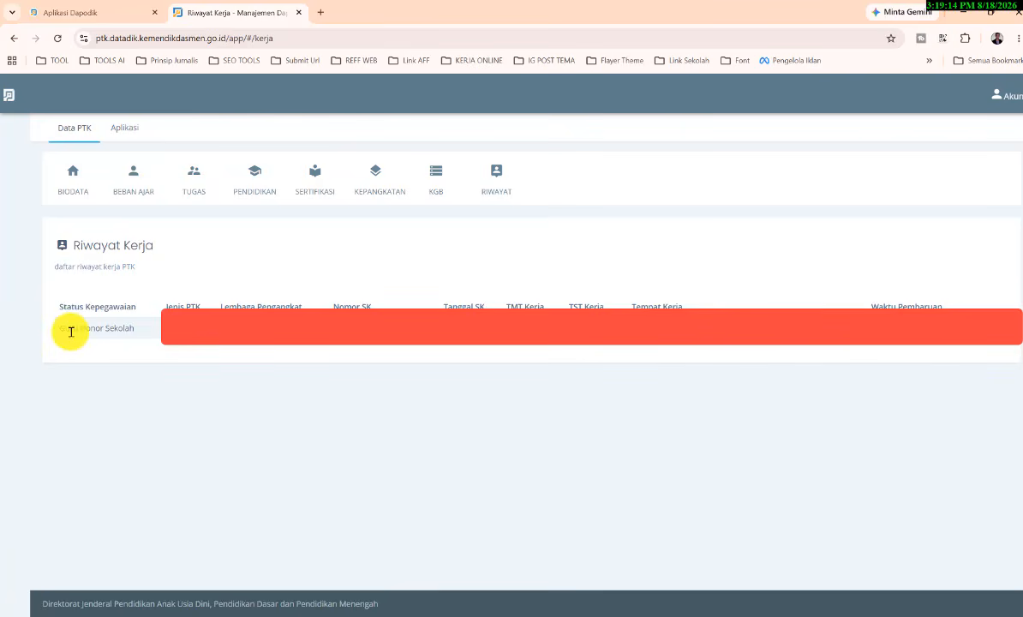
drag(59, 328, 251, 369)
click(263, 359)
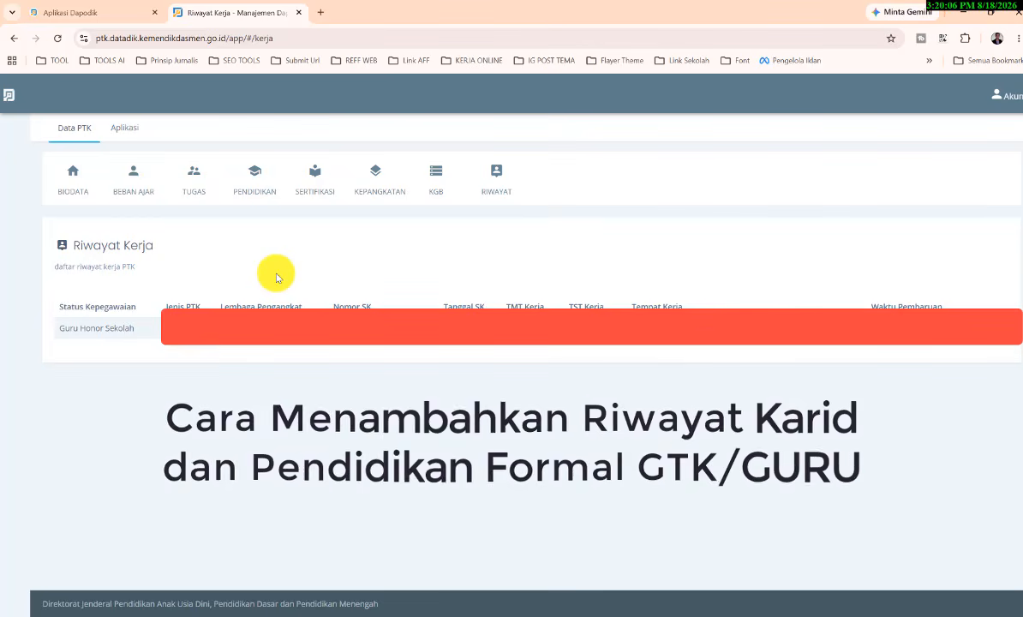
Step: Return to Dapodik and open Tukar Akses Pengguna from Pengaturan, validating with the school registration code
click(64, 12)
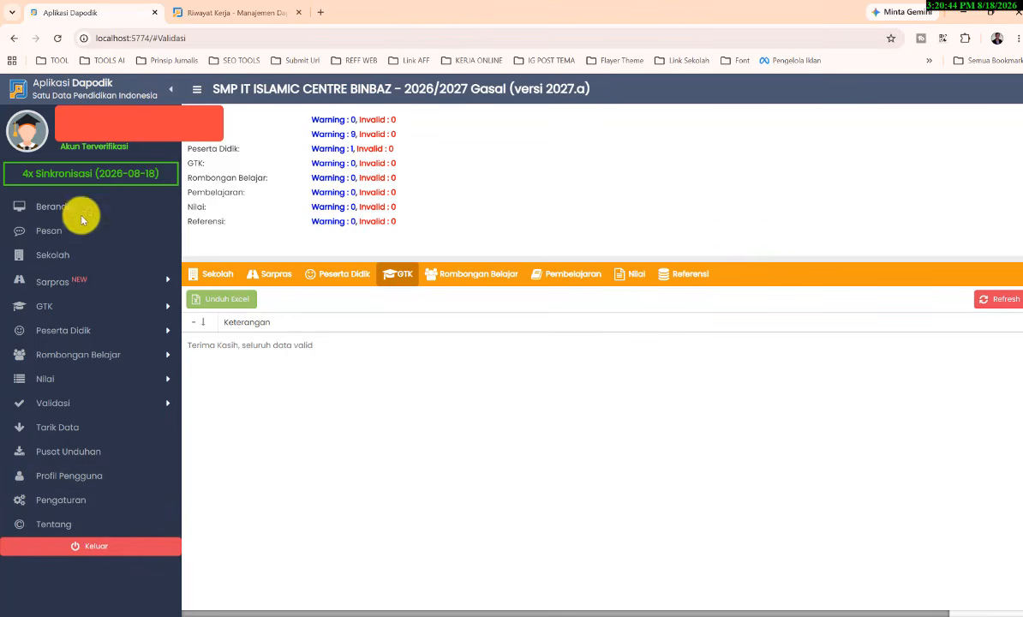
click(75, 510)
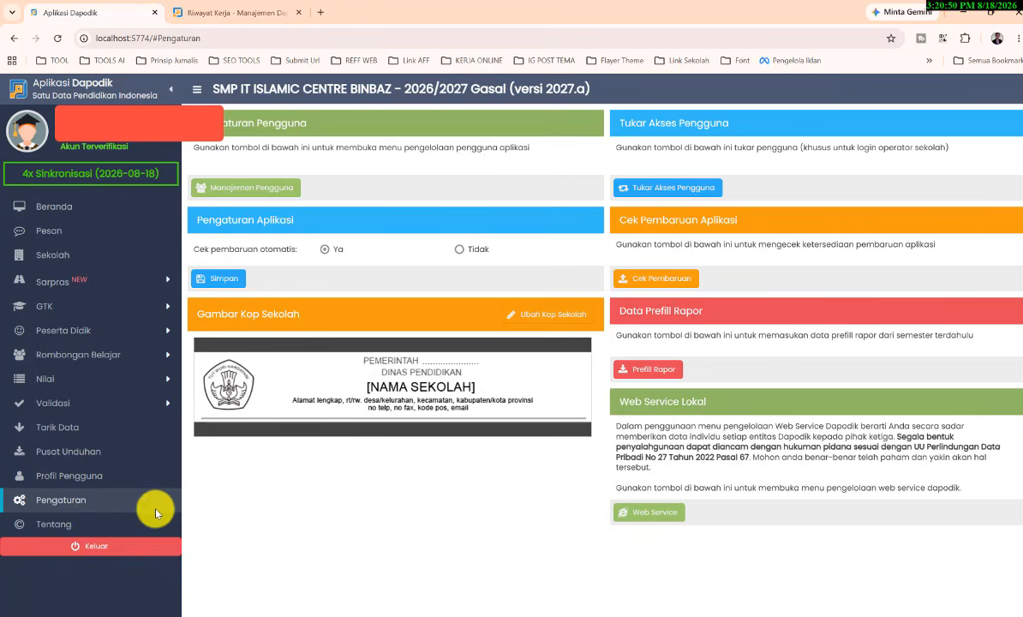
click(667, 187)
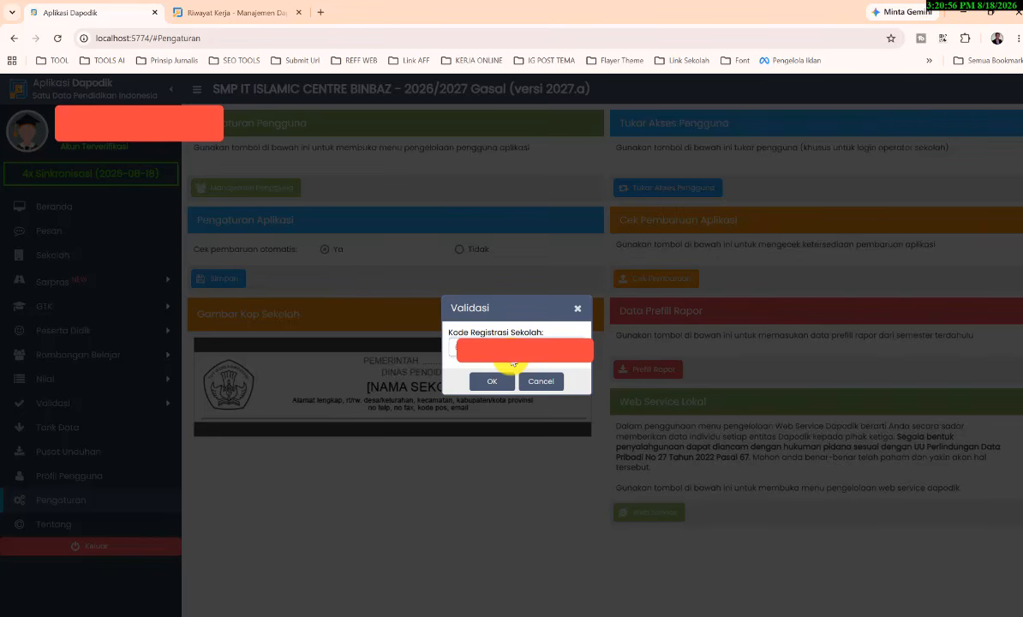
click(487, 380)
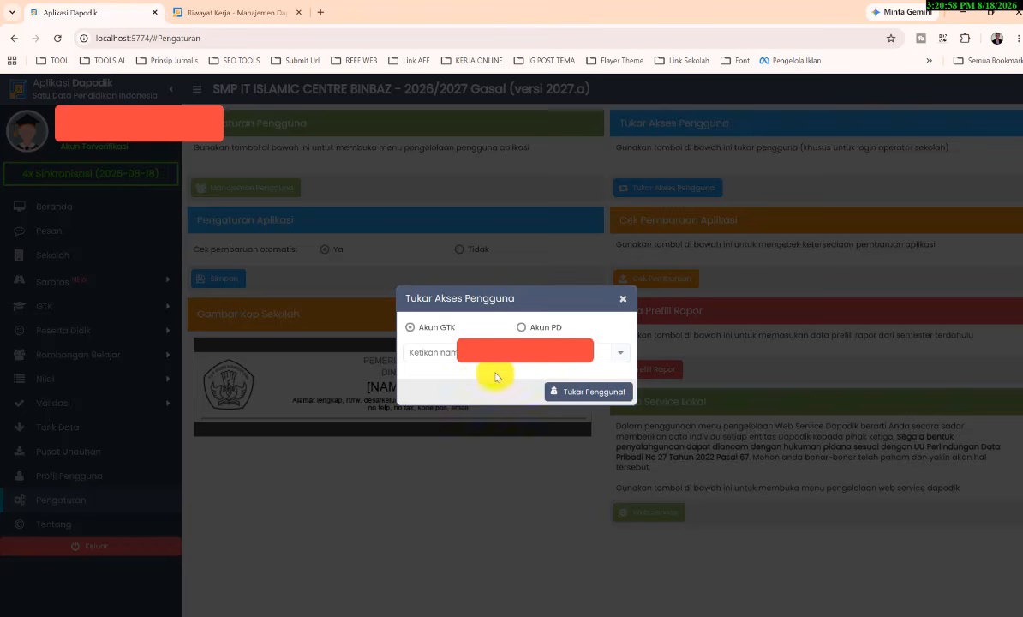
Step: Choose the teacher's account under Akun GTK and swap user access to it
click(623, 358)
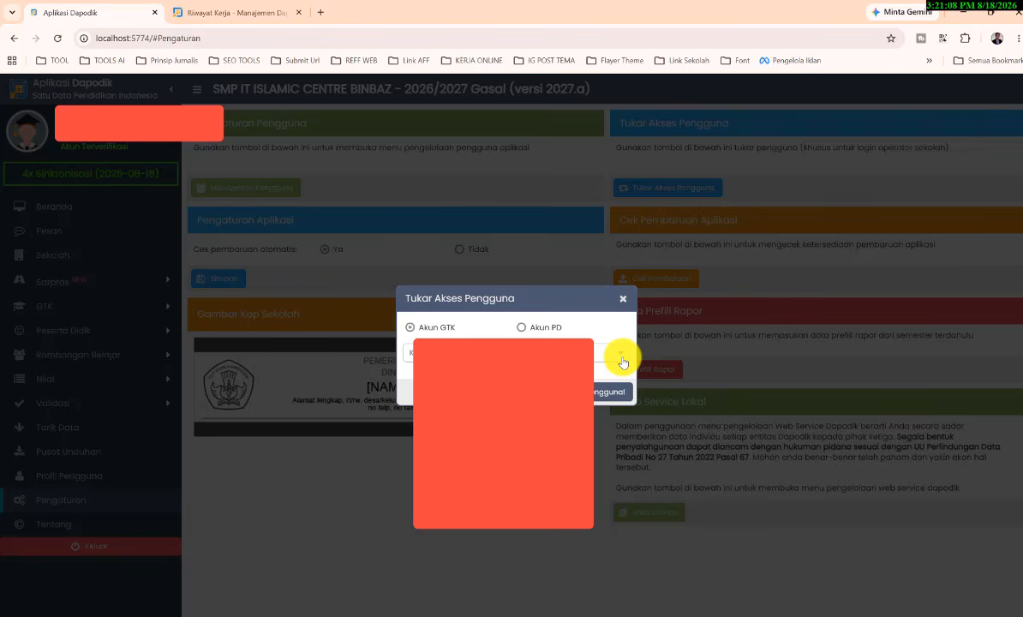
click(622, 359)
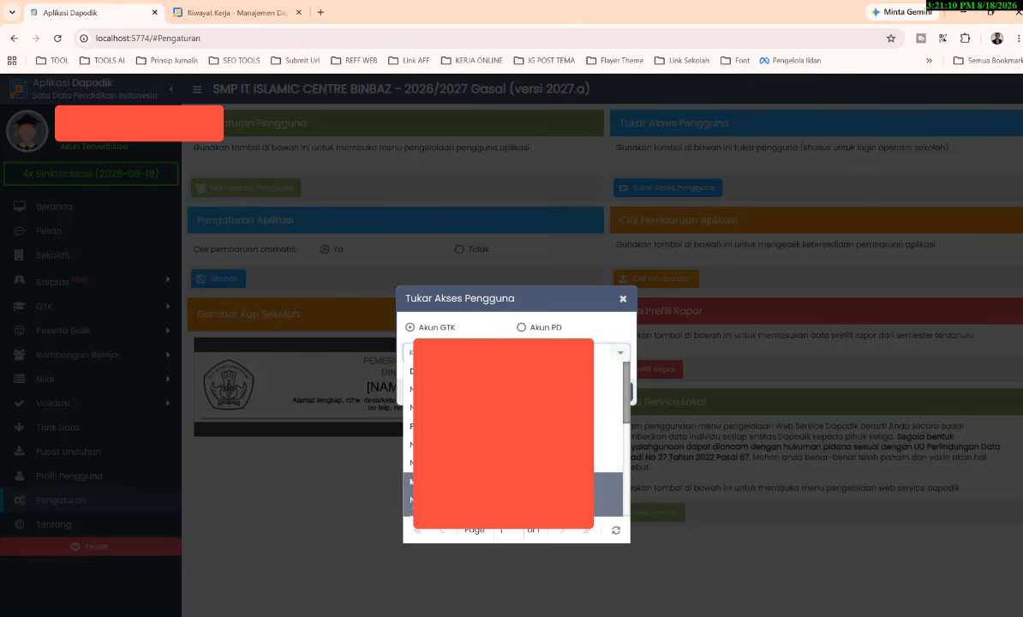
scroll(514, 493, down, 4)
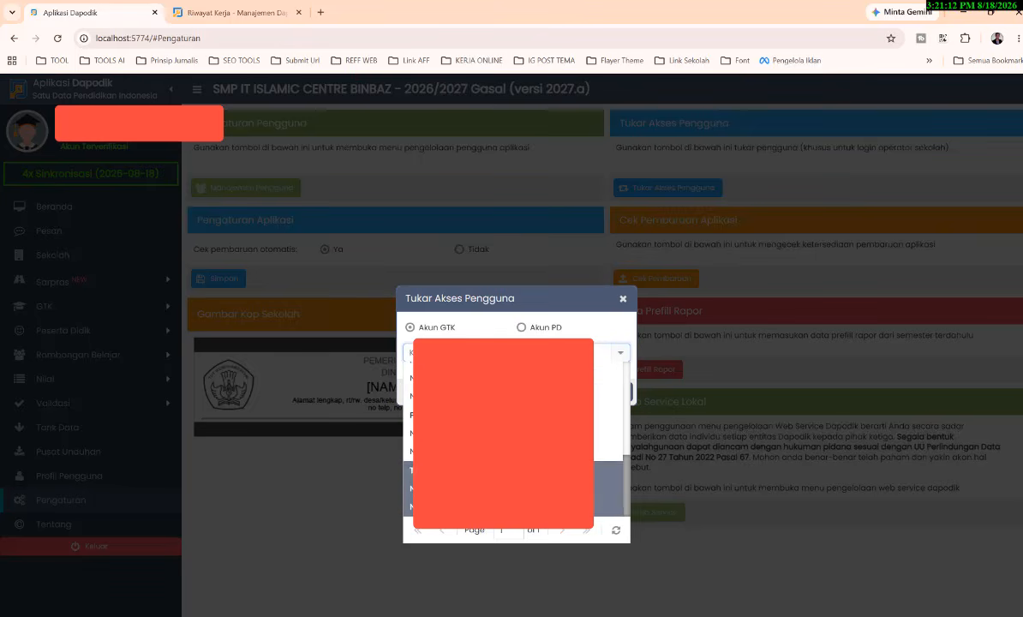
click(514, 436)
click(611, 393)
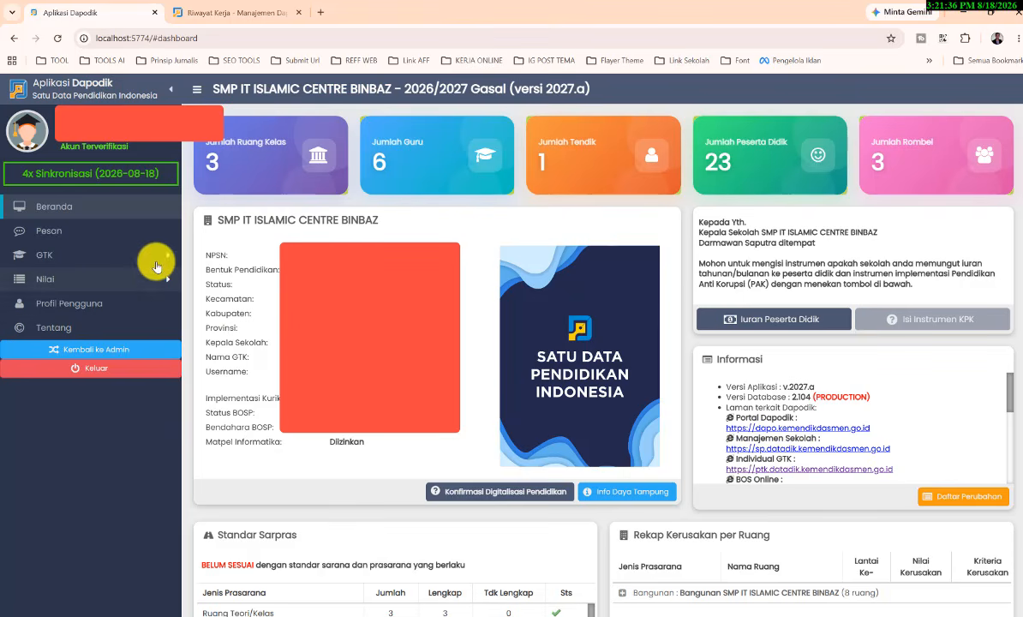
Step: Open the teacher's record for editing from the GTK Guru list
click(60, 255)
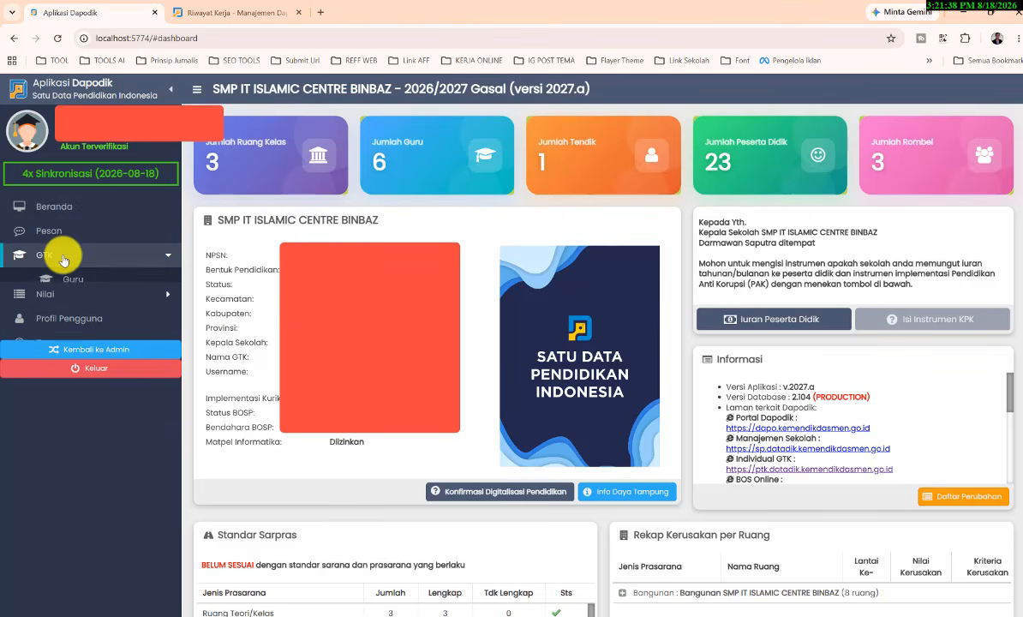
click(76, 279)
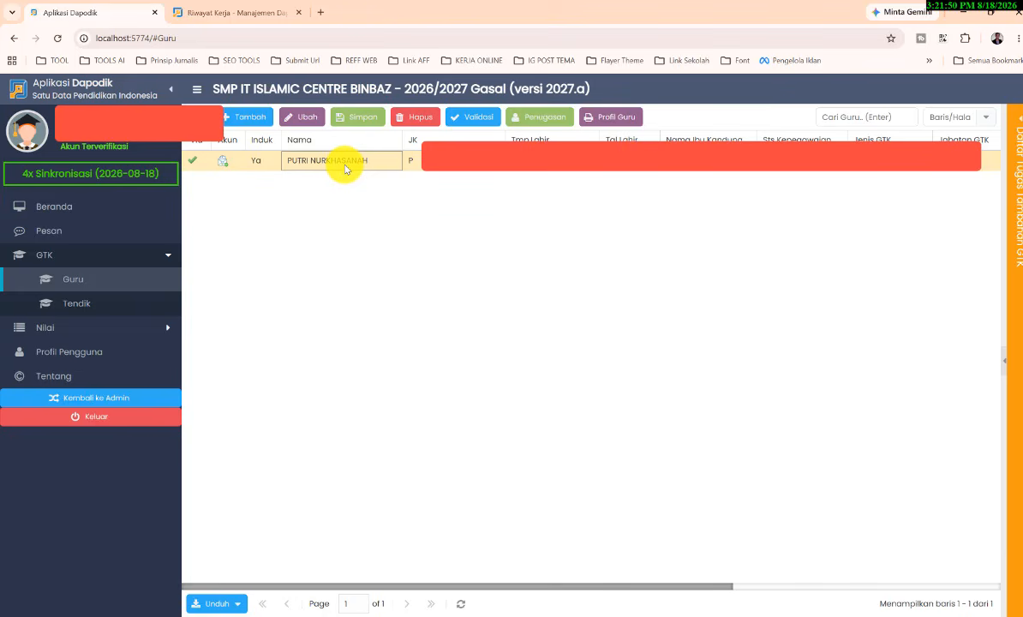
click(302, 119)
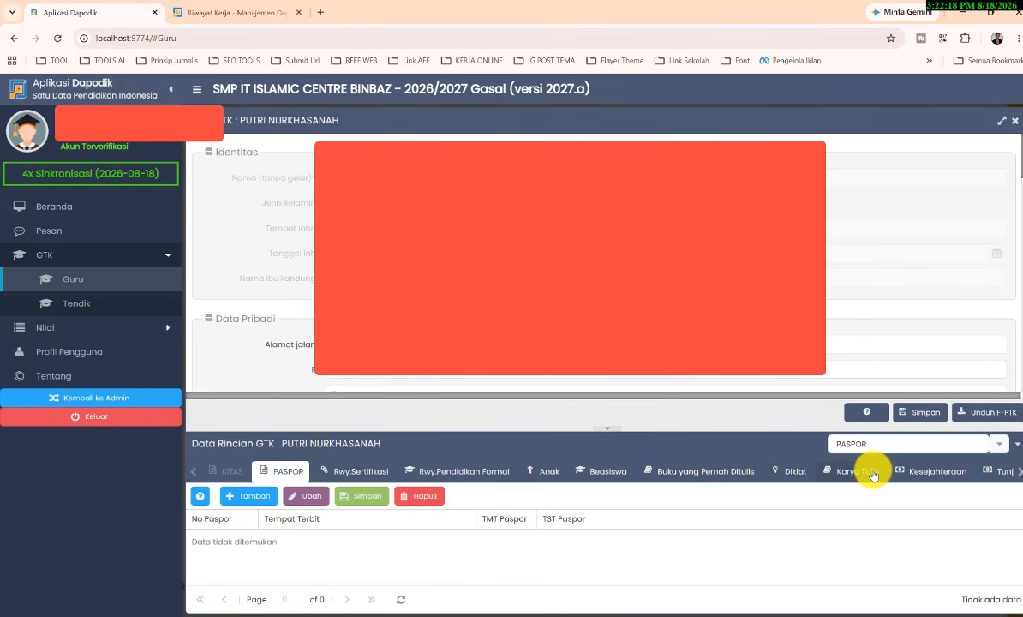
Step: View the teacher's Tugas Tambahan records and switch the GTK details to Rwy.Karir Guru
click(1018, 476)
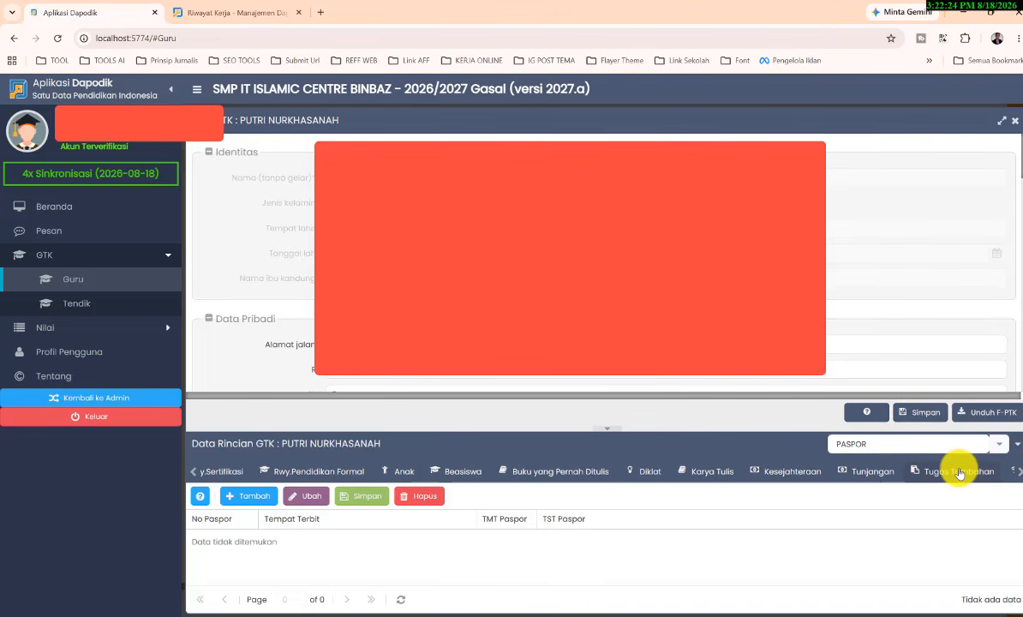
click(960, 474)
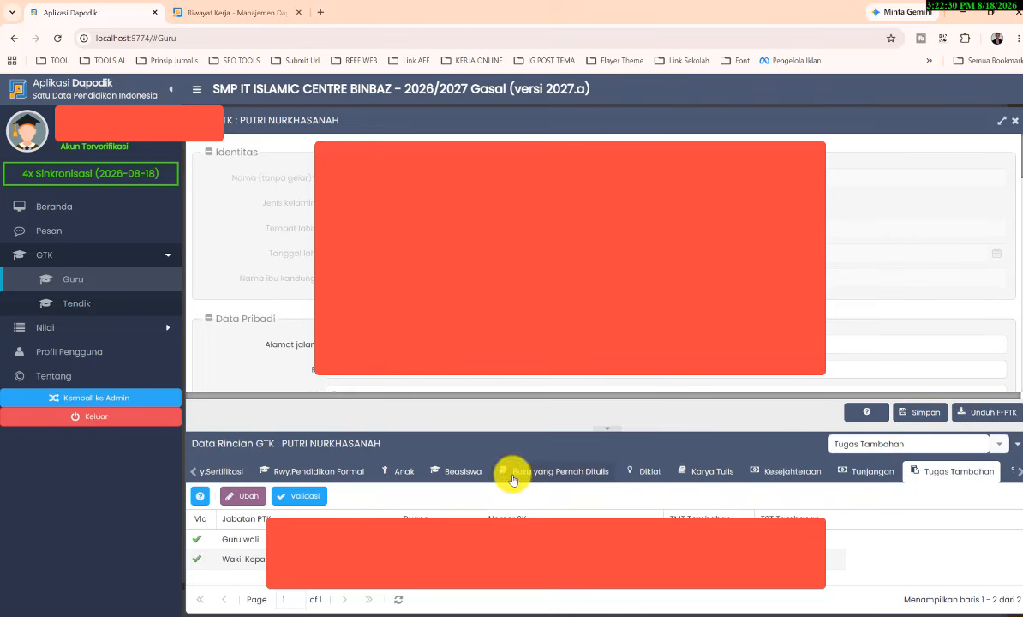
click(194, 480)
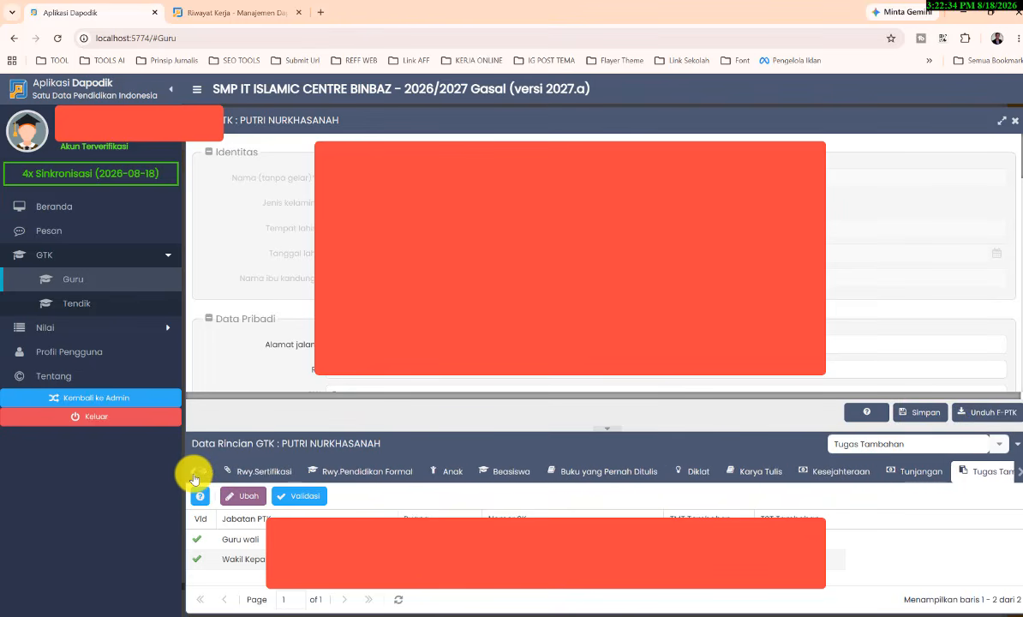
click(193, 480)
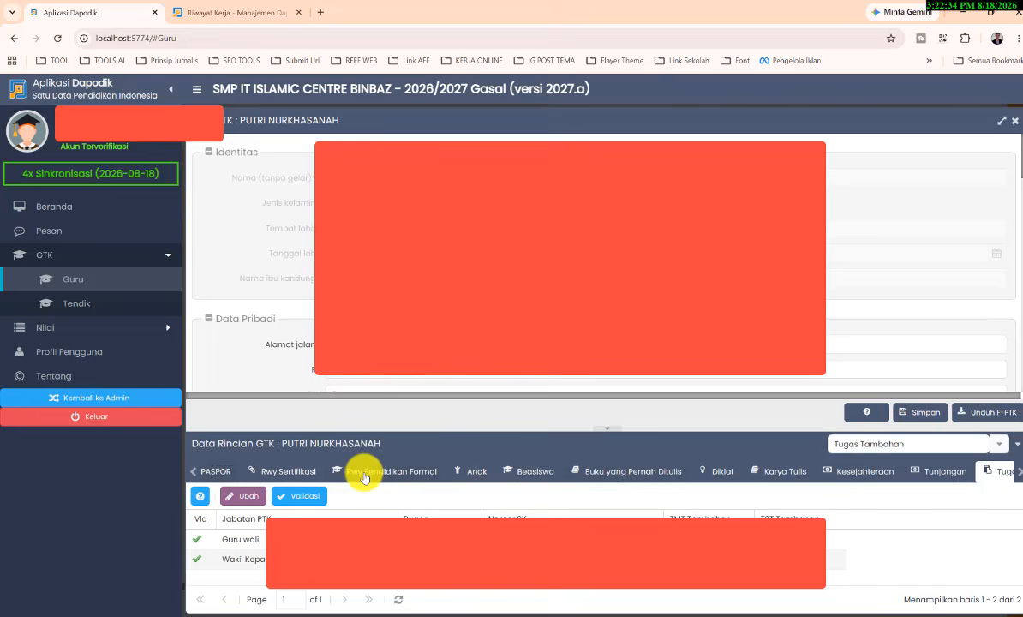
click(998, 444)
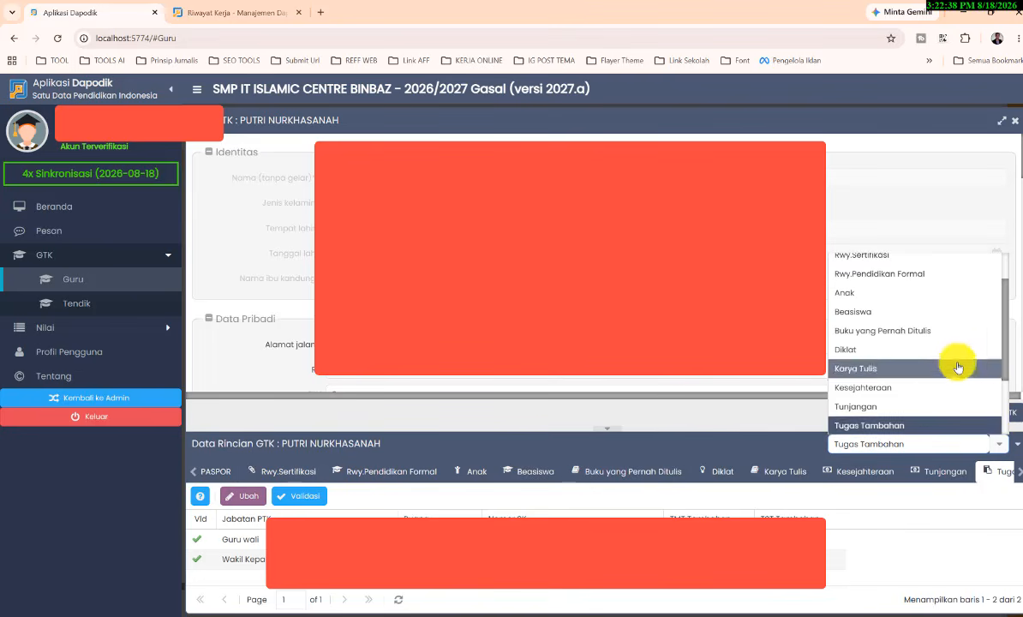
scroll(953, 350, down, 3)
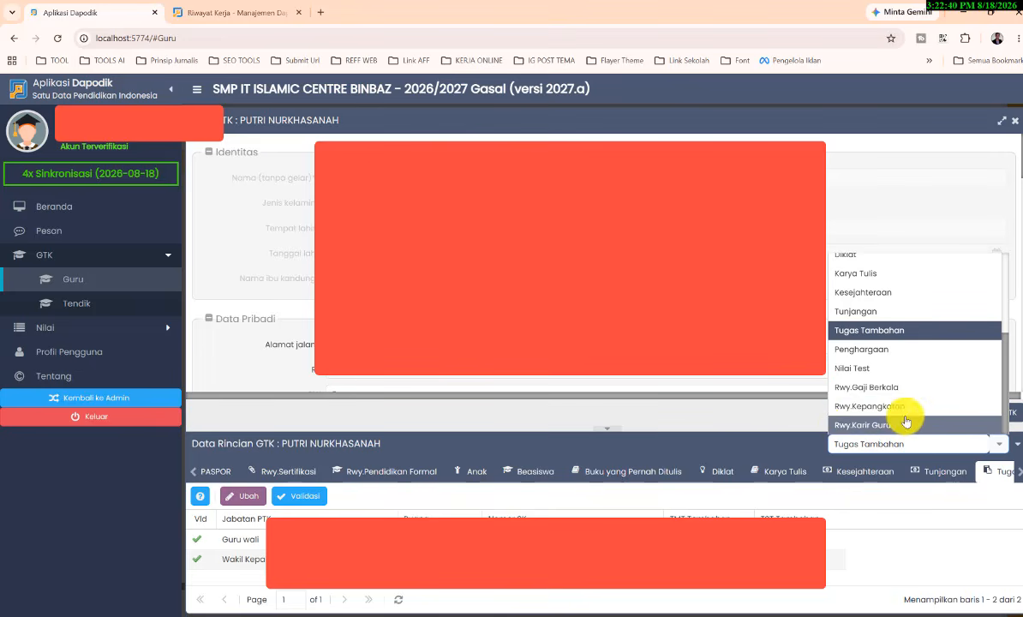
click(857, 426)
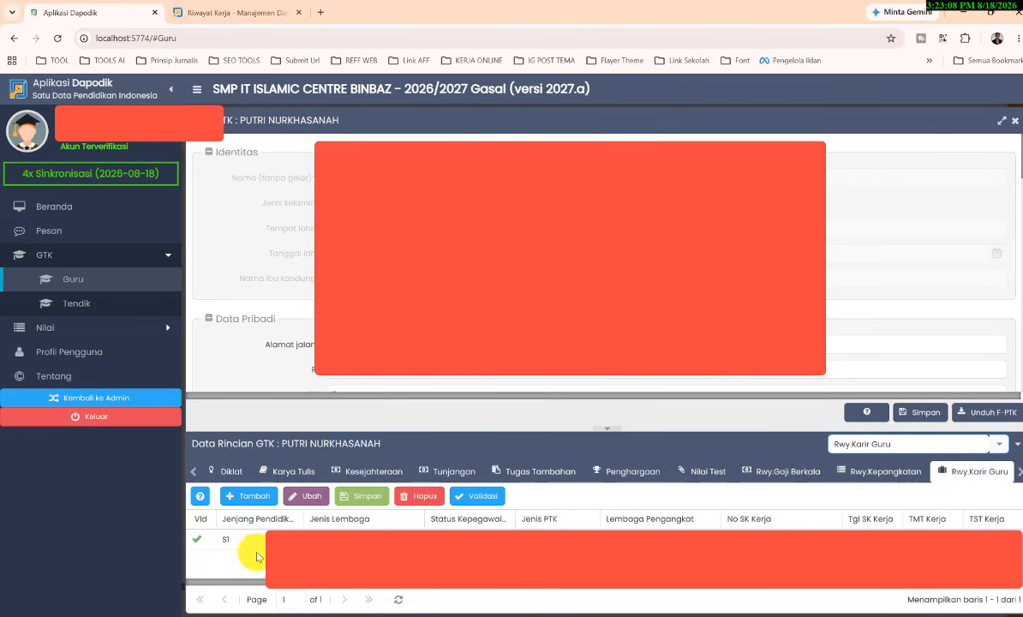
Step: Add a new teacher career history row, browse the education levels, and set Jenis Lembaga to Sekolah
click(246, 505)
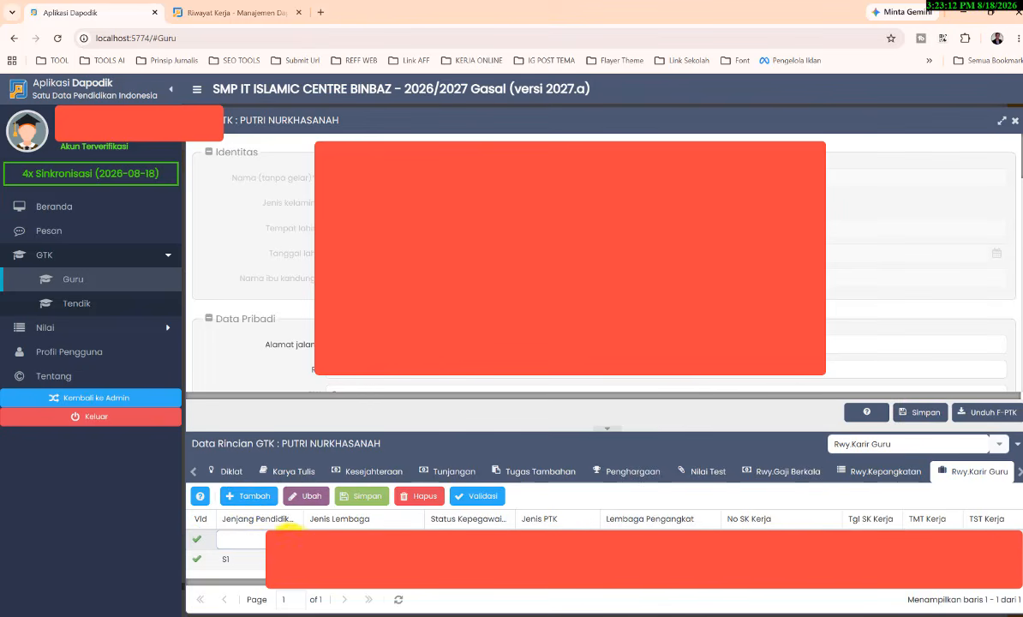
scroll(271, 412, down, 3)
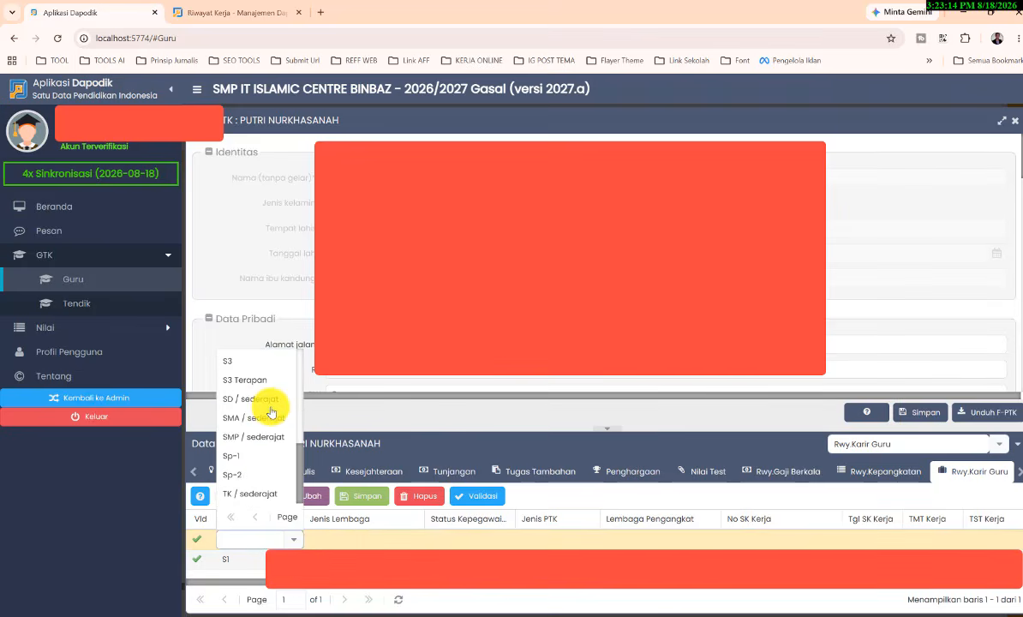
scroll(256, 466, up, 3)
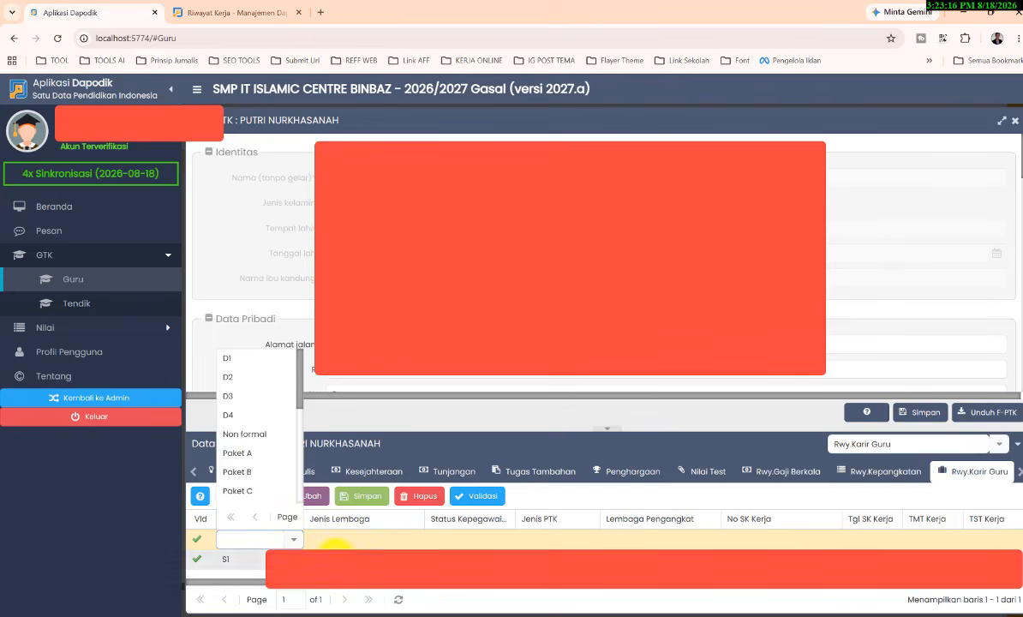
click(354, 541)
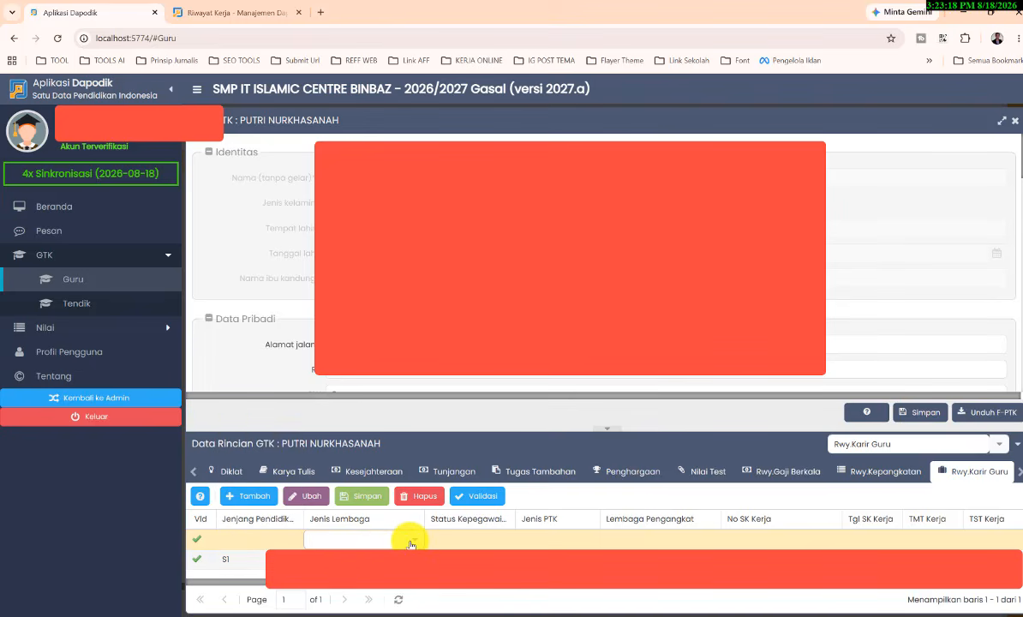
text(Sekolah)
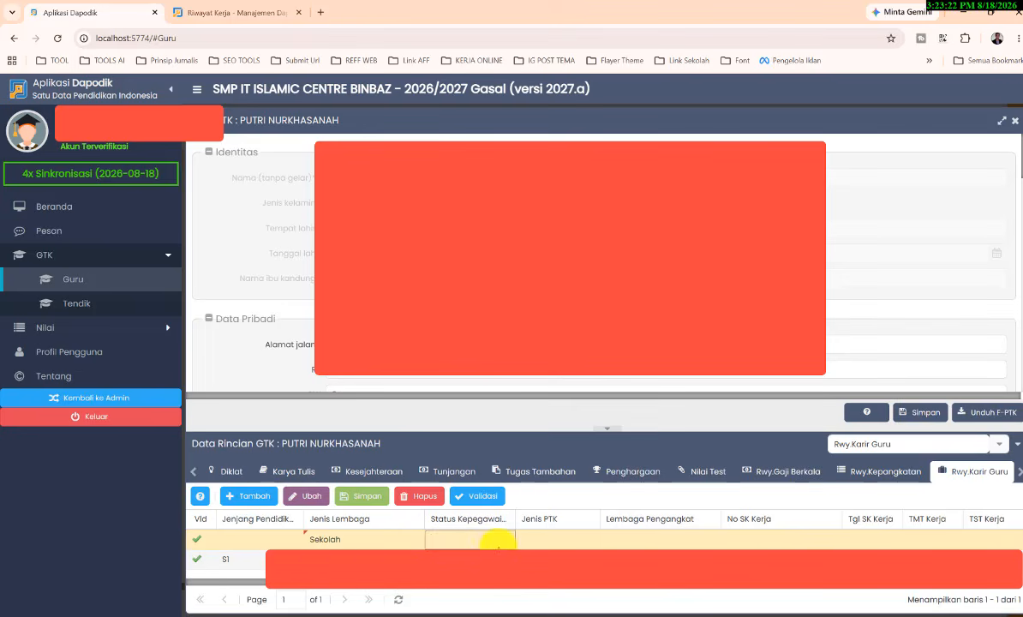
Step: Review the Status Kepegawaian and Jenis PTK options for the new career history row
click(507, 543)
click(508, 540)
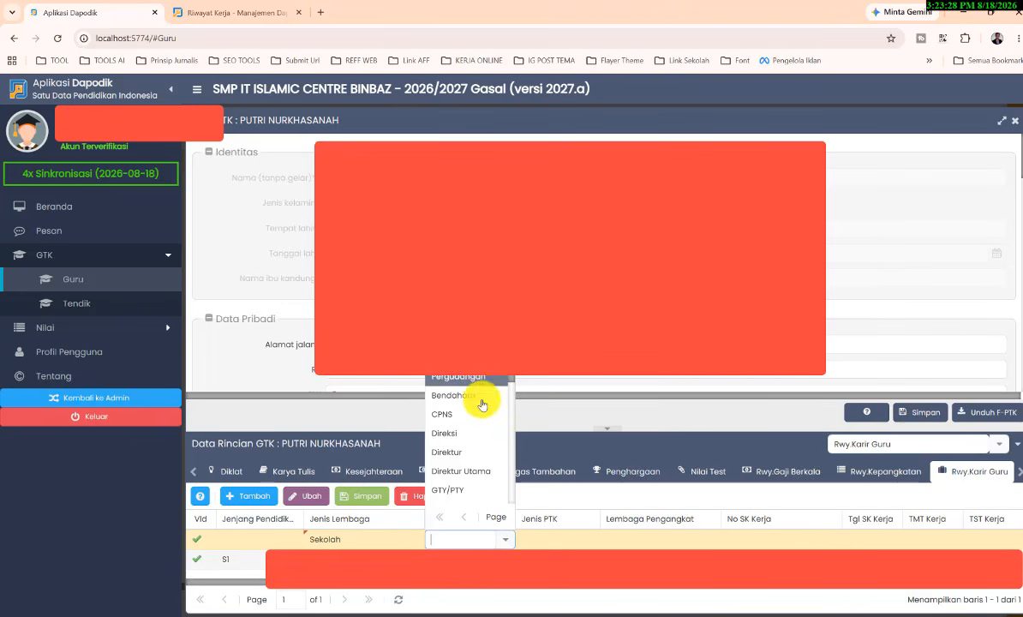
scroll(465, 480, down, 3)
scroll(466, 486, up, 5)
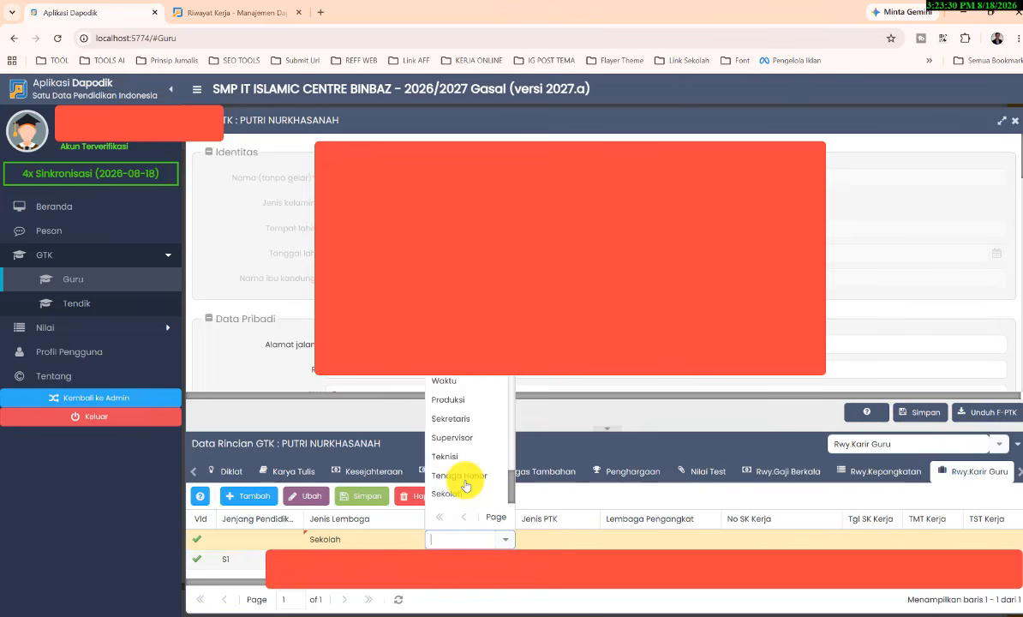
click(557, 540)
click(591, 539)
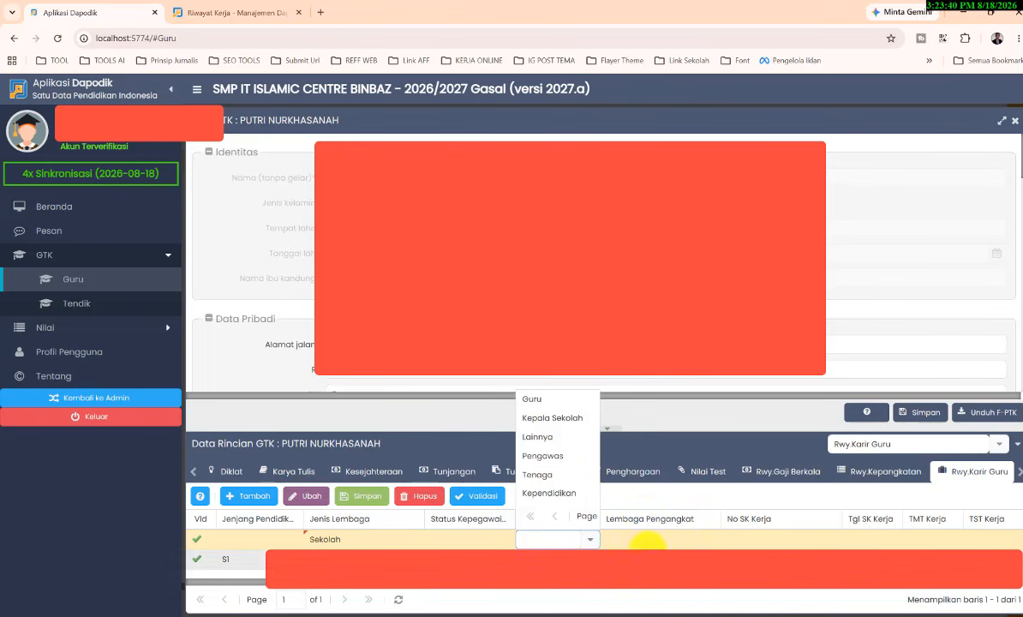
Step: Go through the Lembaga Pengangkat, No SK Kerja and Tgl SK Kerja fields of the new career history row
click(657, 542)
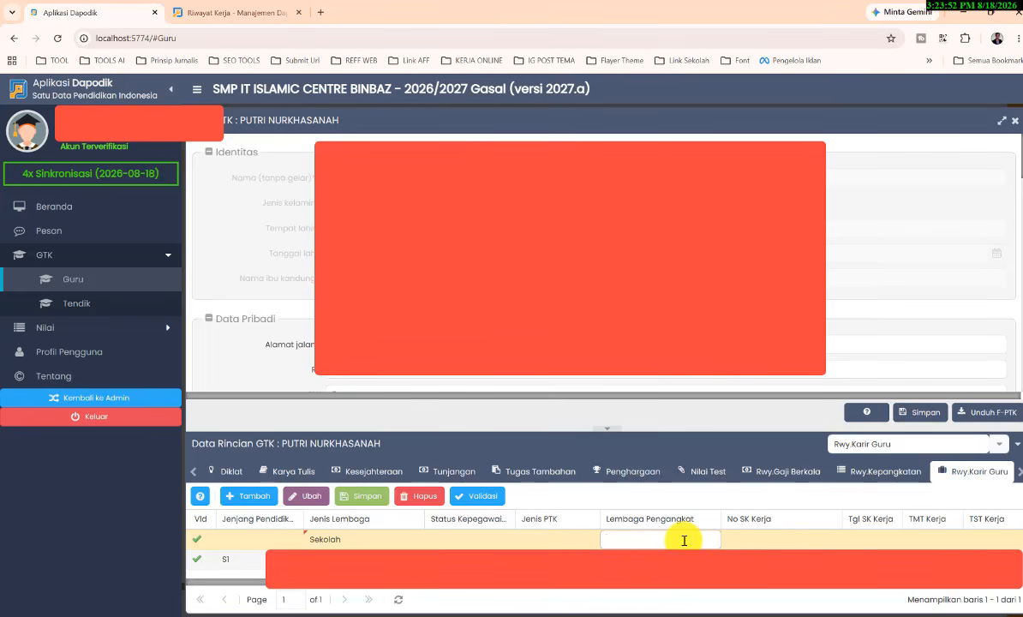
click(786, 542)
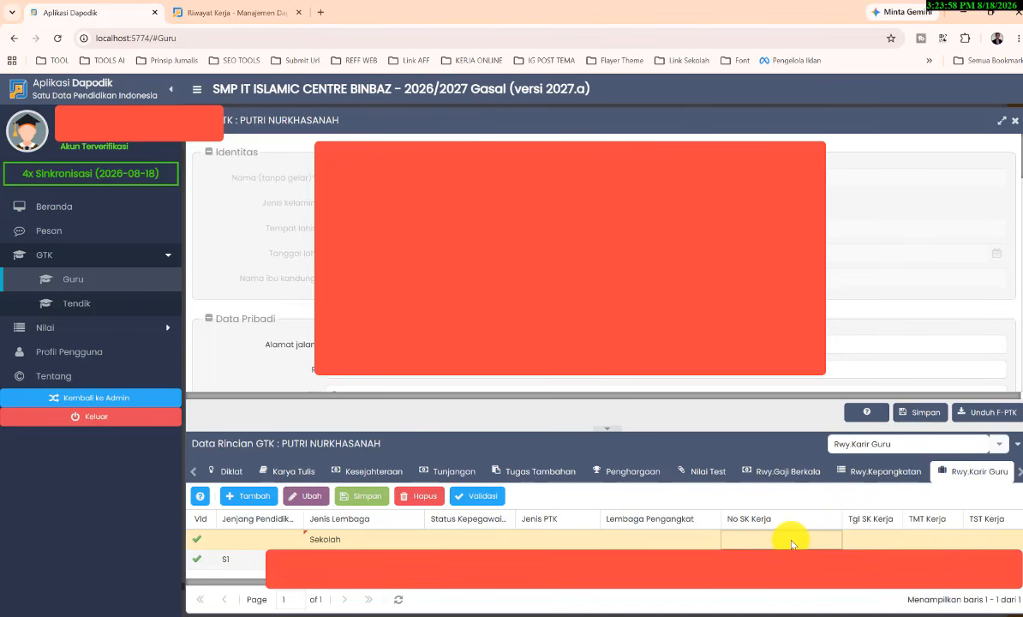
click(888, 542)
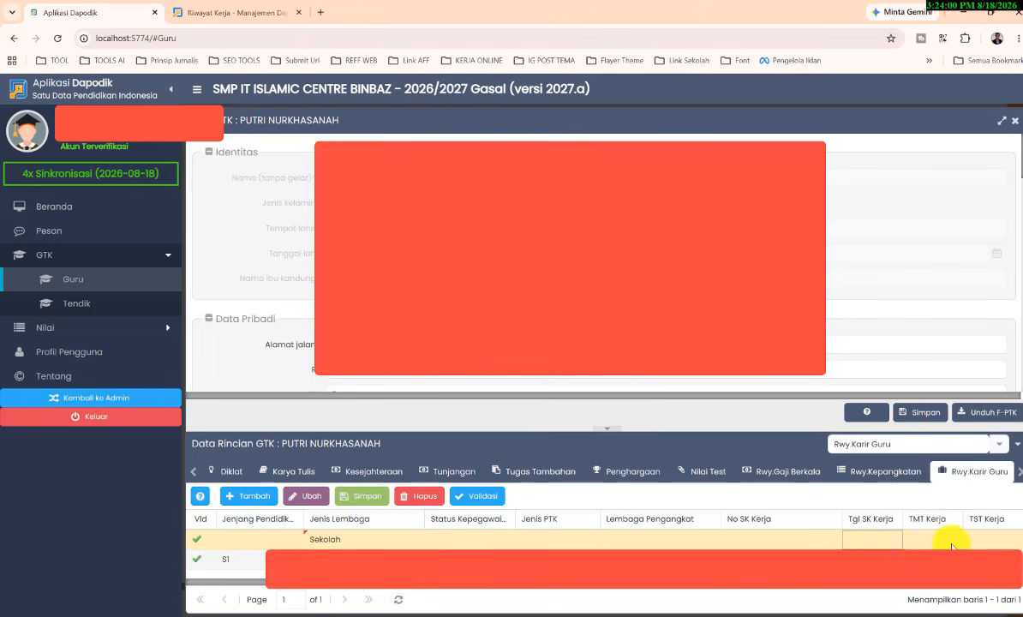
drag(761, 584, 922, 596)
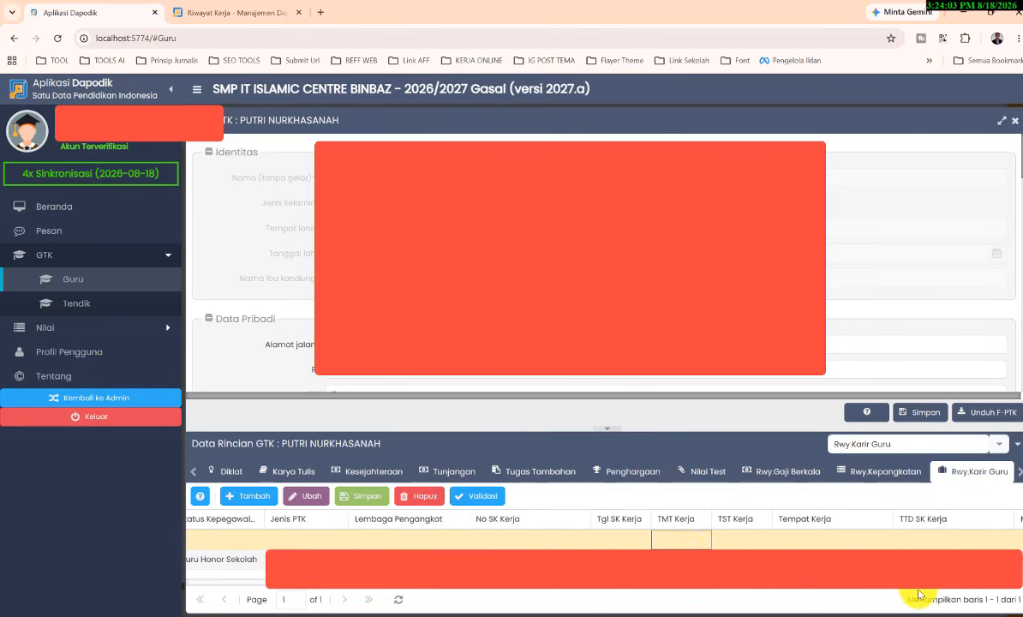
Step: Go through the TMT Kerja, TST Kerja and Tempat Kerja fields of the new career history row without entering values
click(731, 542)
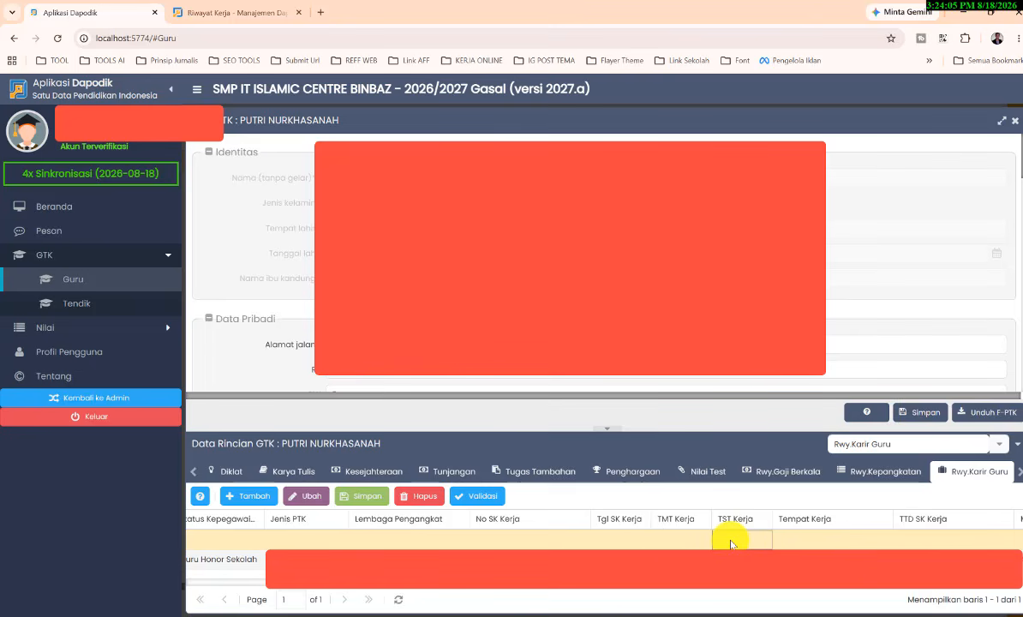
click(801, 543)
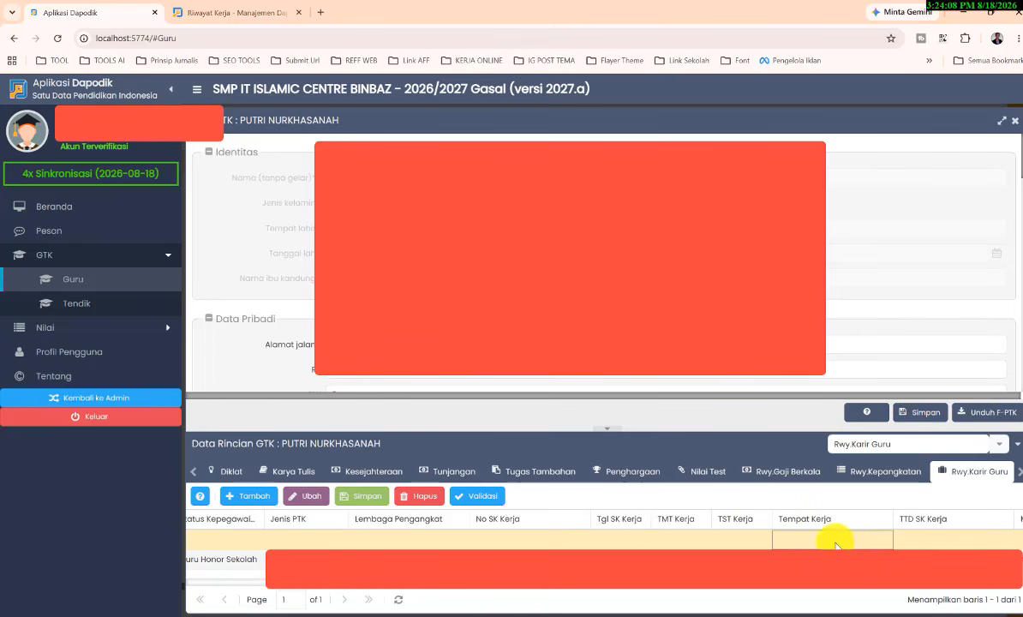
double_click(840, 545)
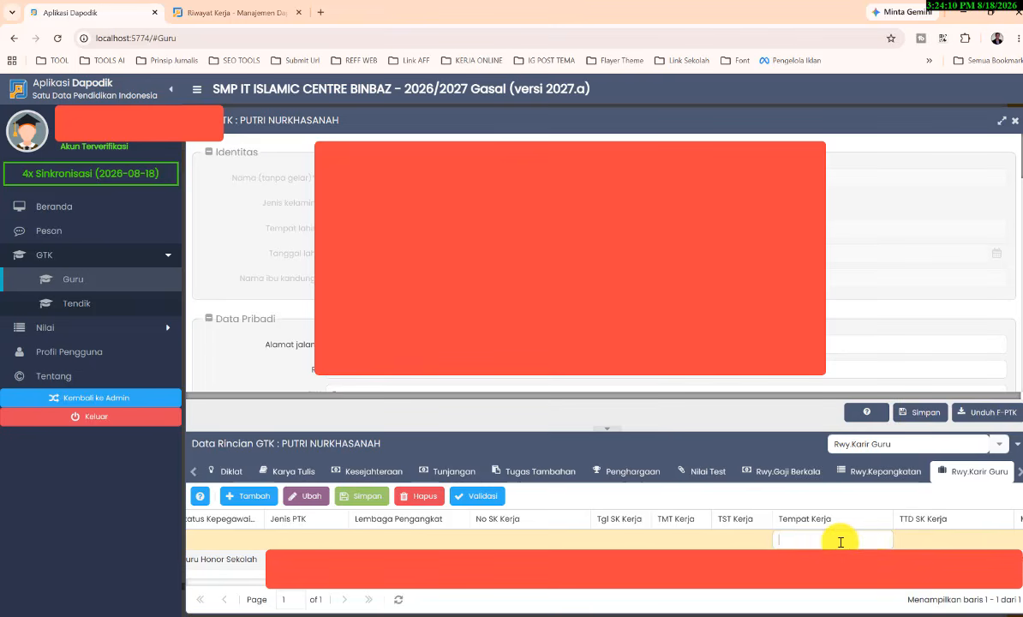
double_click(700, 543)
click(701, 542)
click(736, 544)
double_click(737, 543)
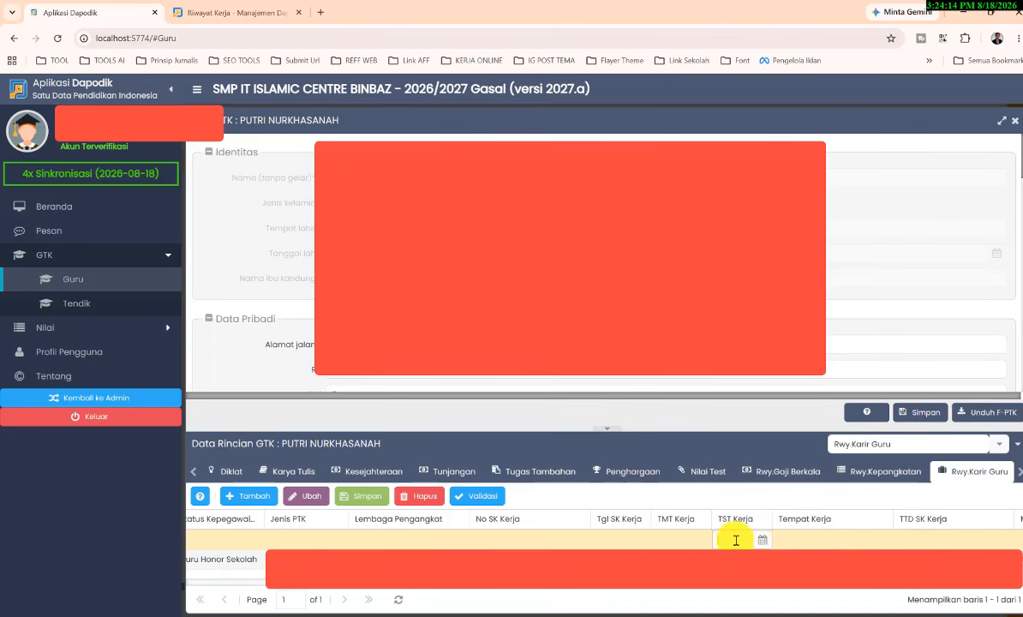
double_click(801, 542)
drag(805, 584, 860, 582)
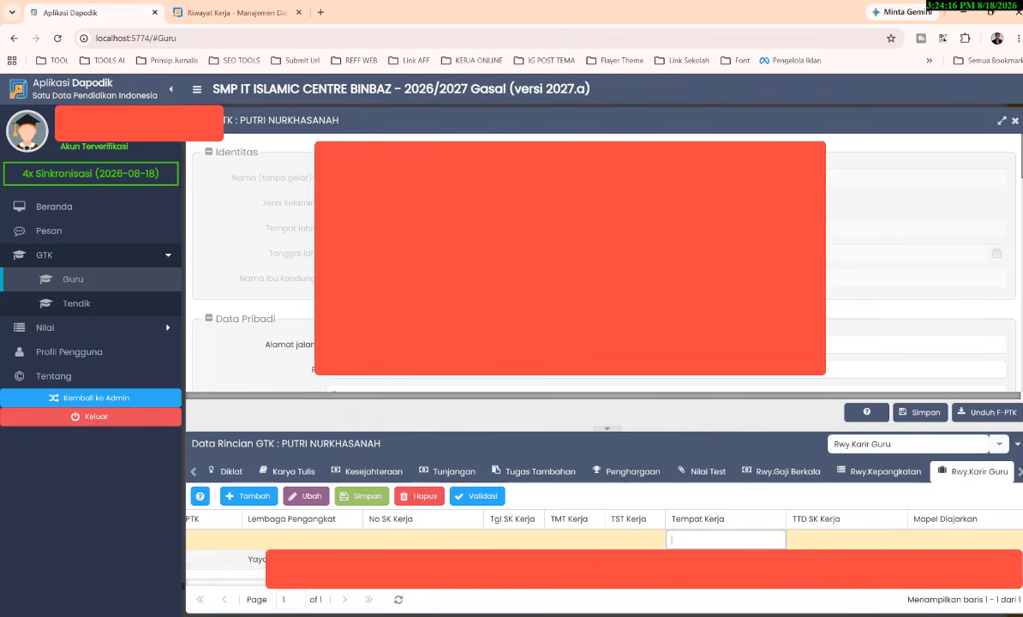
Step: Check the TTD SK Kerja and Mapel Diajarkan fields of the new row, and return to its first columns
double_click(825, 544)
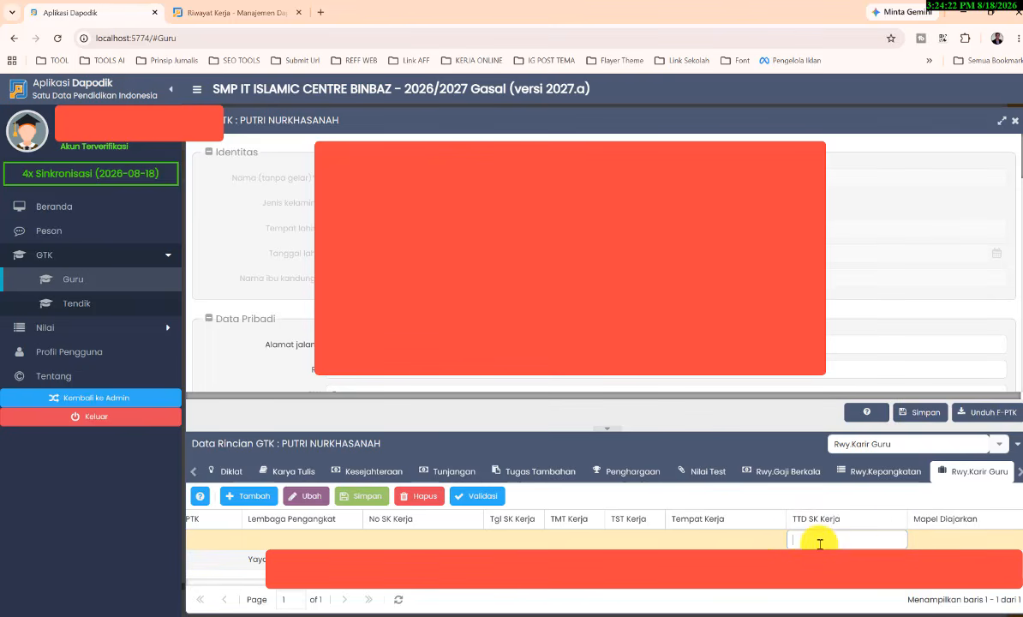
click(735, 547)
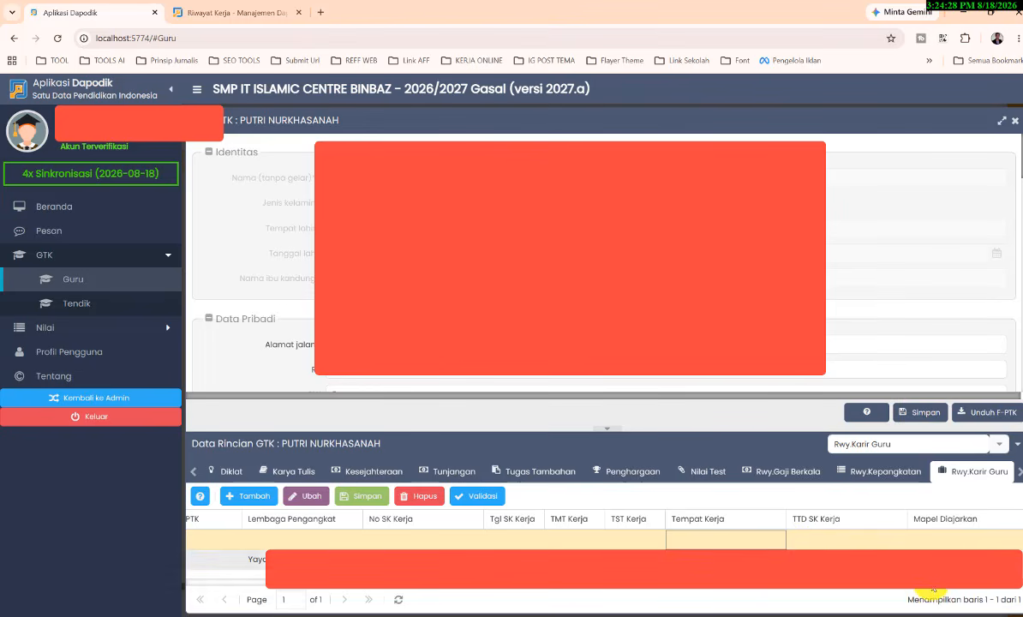
click(943, 540)
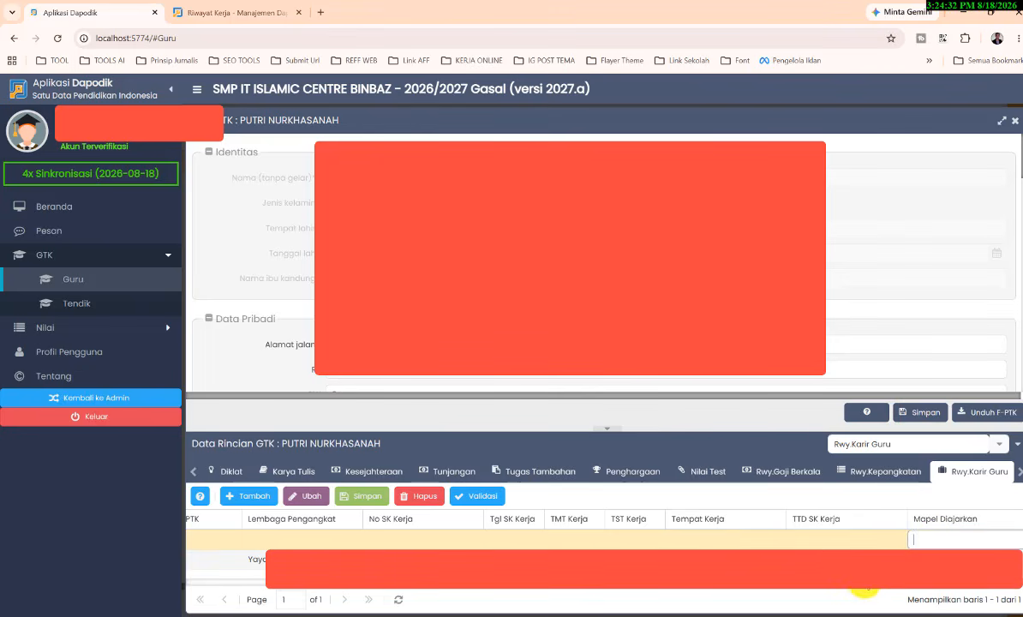
drag(864, 586, 1015, 574)
click(863, 539)
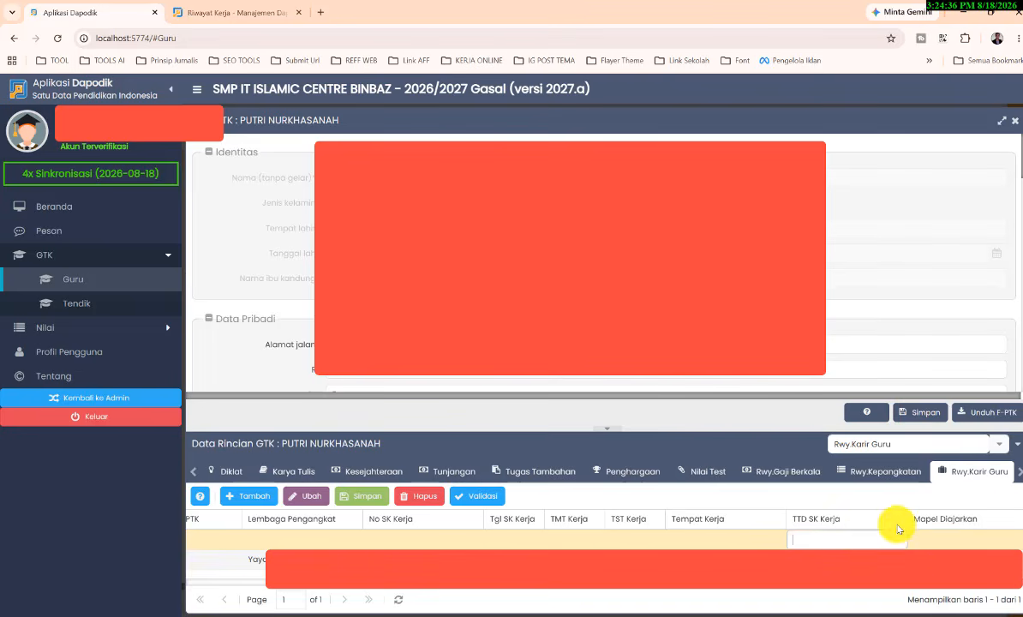
click(971, 542)
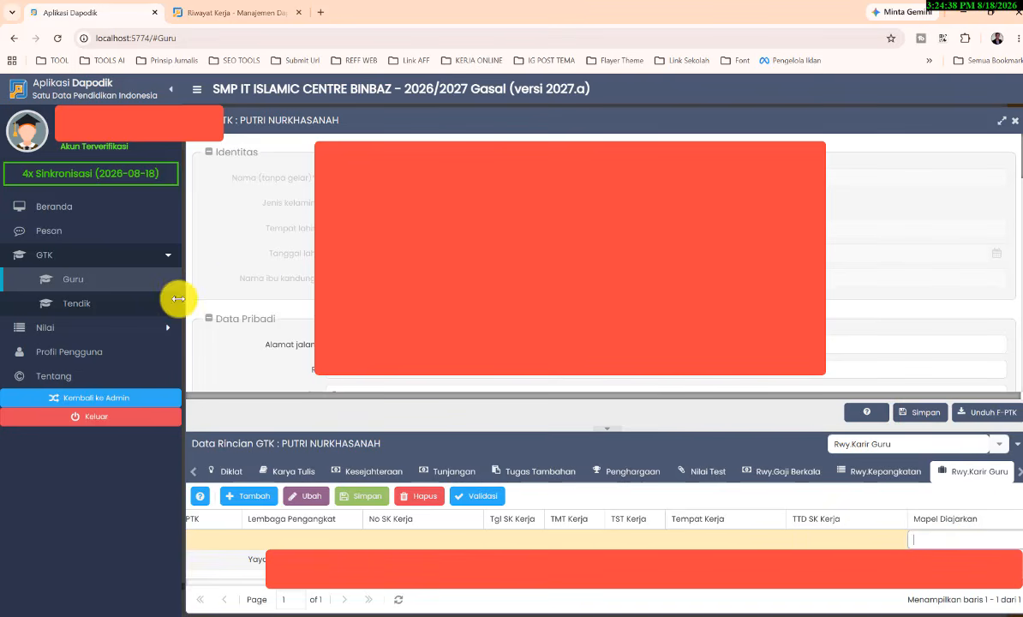
drag(209, 588, 197, 588)
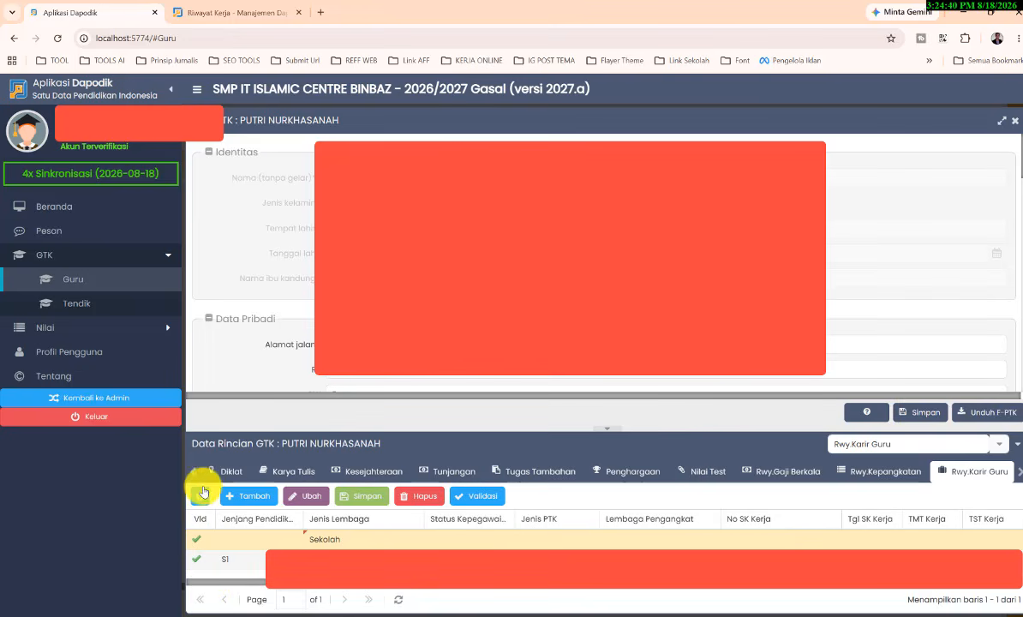
Step: Switch the GTK details from career history to Rwy.Pendidikan Formal
click(1001, 446)
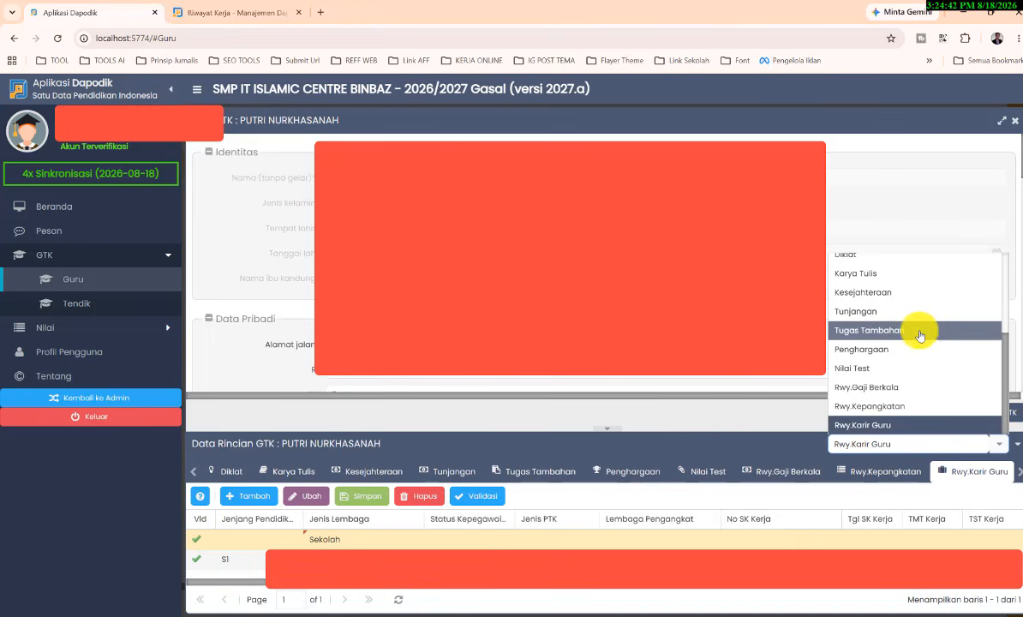
scroll(905, 393, up, 3)
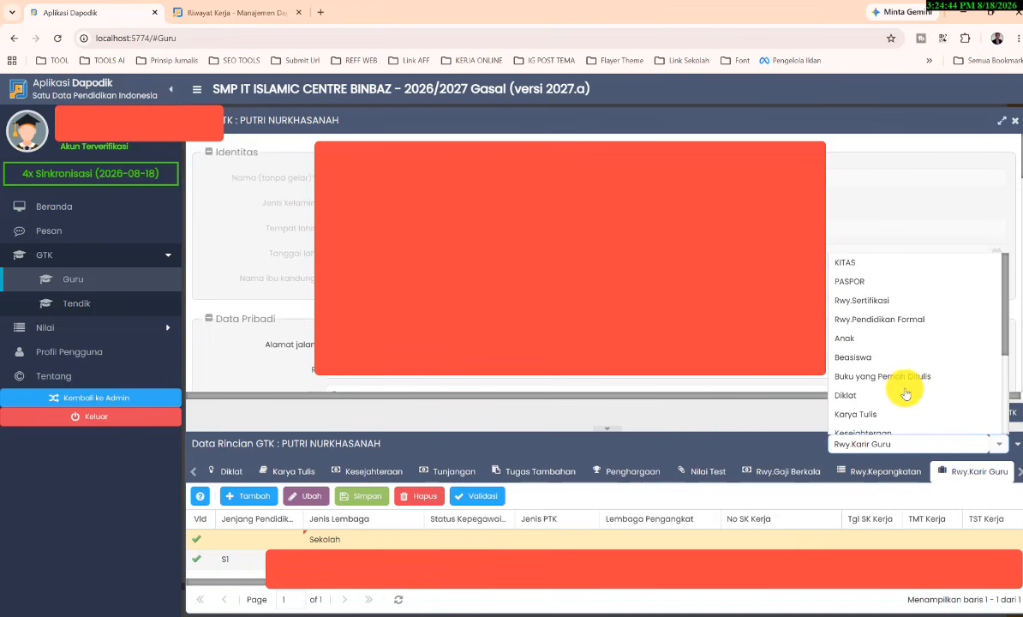
click(897, 322)
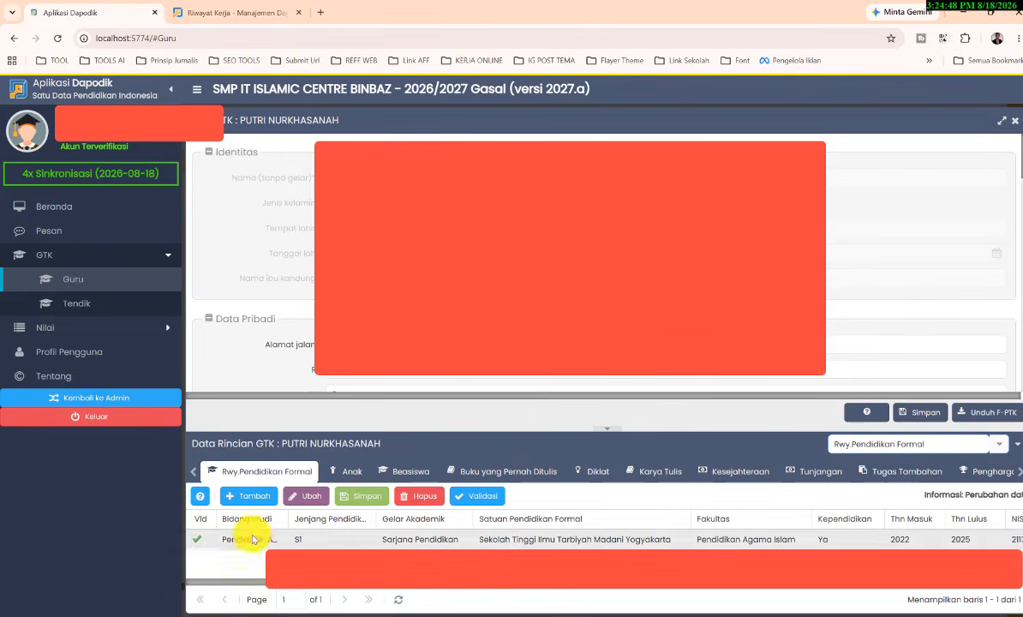
Step: Add a new formal education history row and browse its Bidang Studi options
click(248, 495)
click(283, 541)
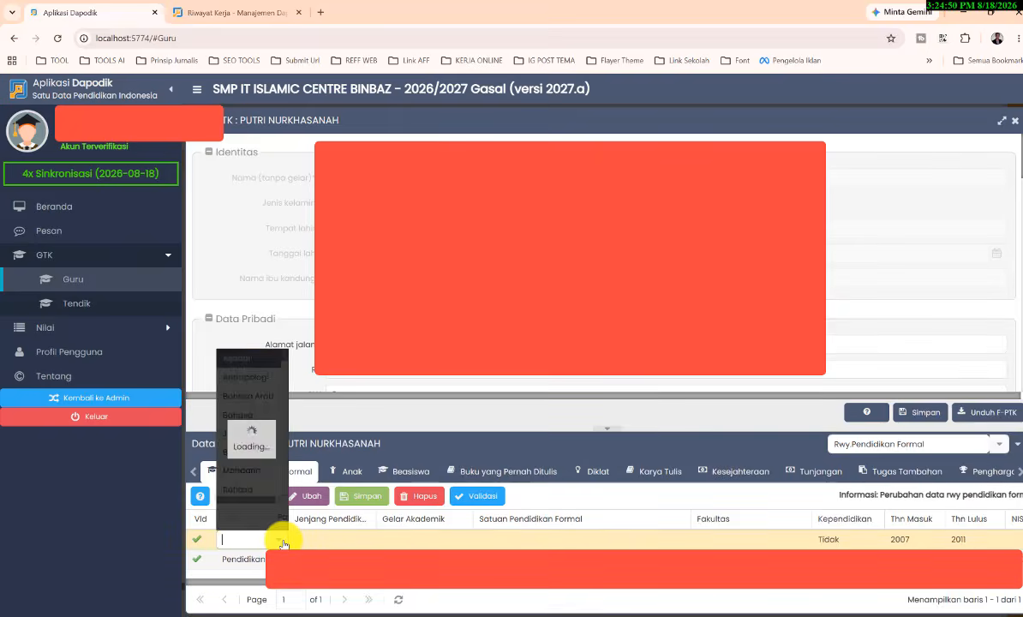
click(283, 540)
click(283, 541)
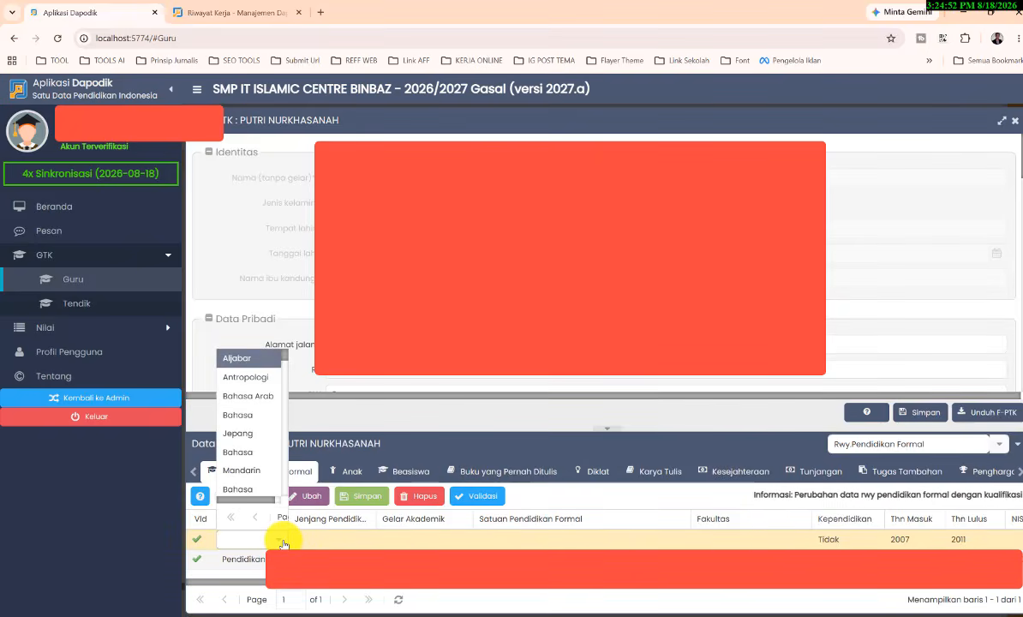
click(283, 541)
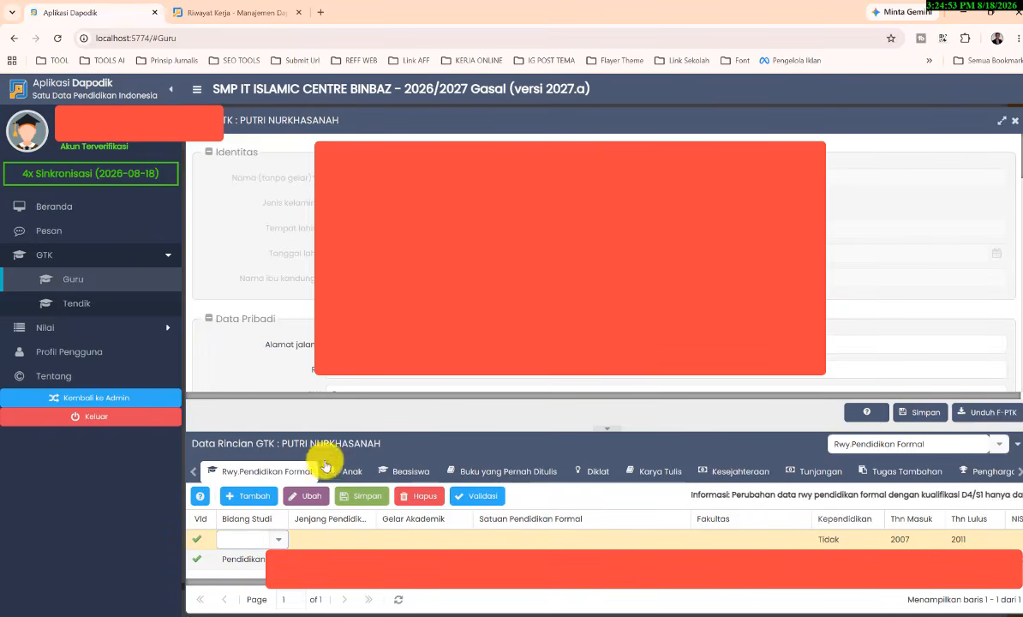
click(193, 470)
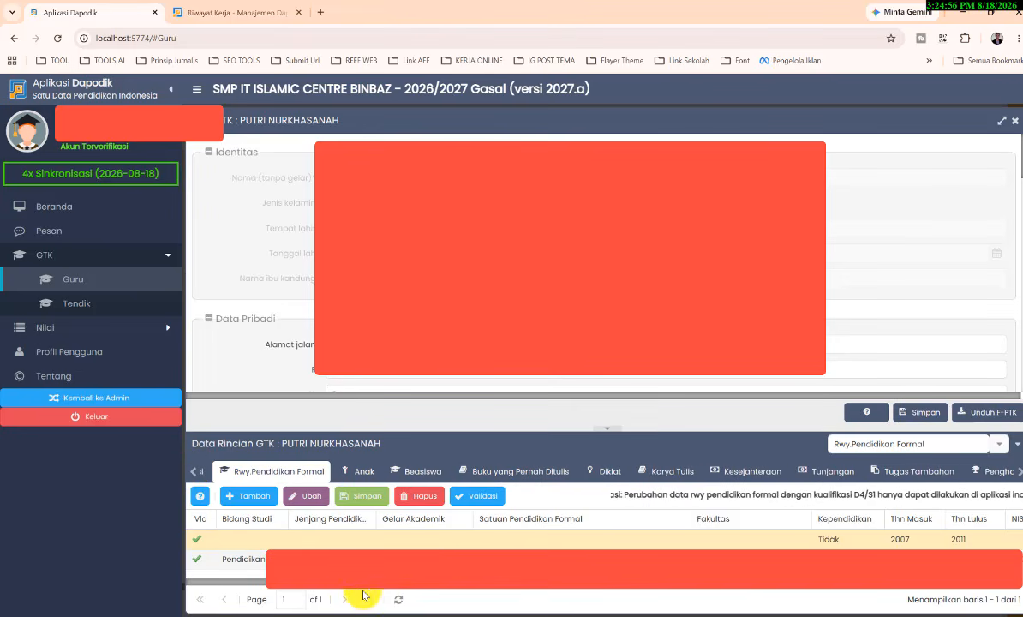
click(333, 555)
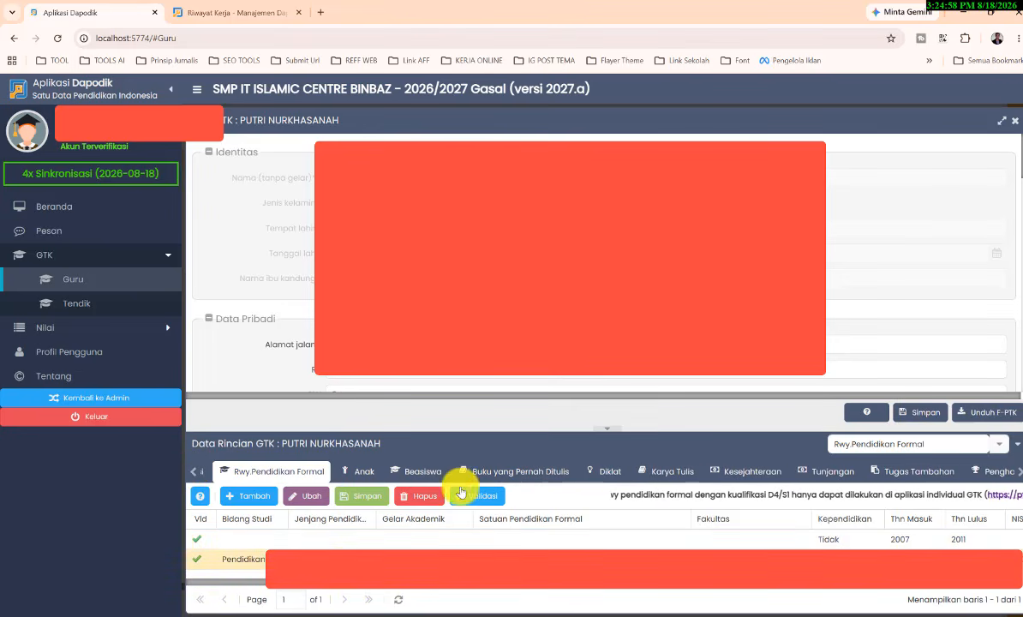
Step: Switch the GTK details back to Rwy.Karir Guru and validate the career history records
click(1001, 444)
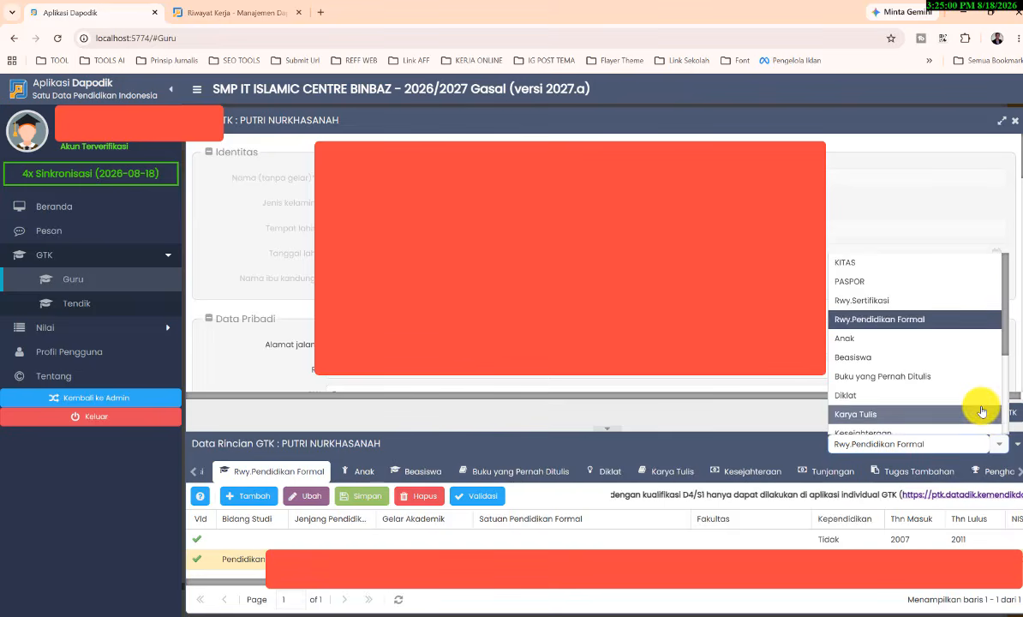
scroll(978, 406, down, 4)
click(913, 422)
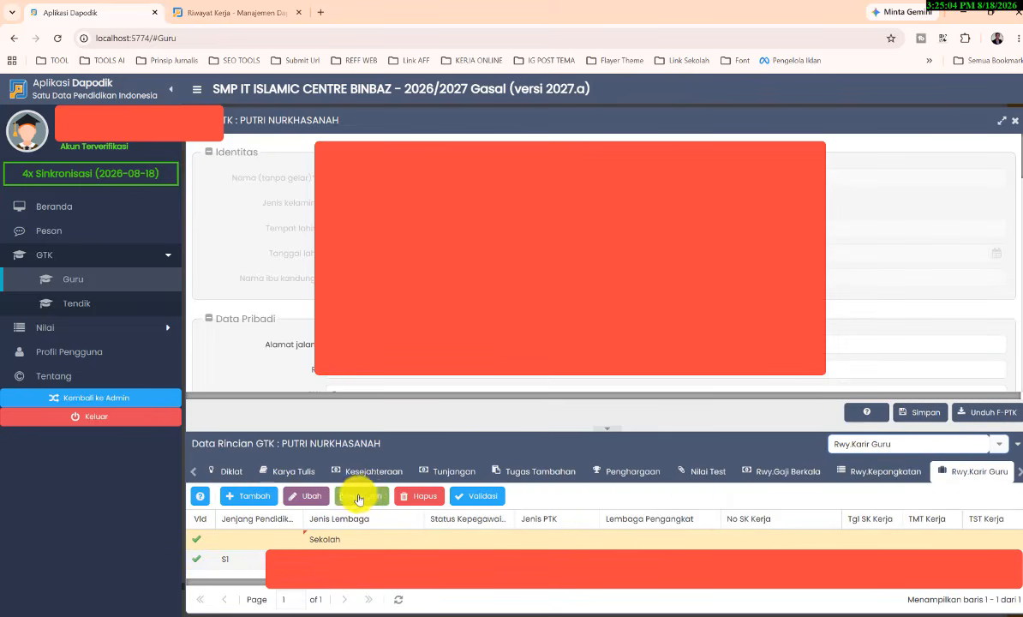
click(467, 497)
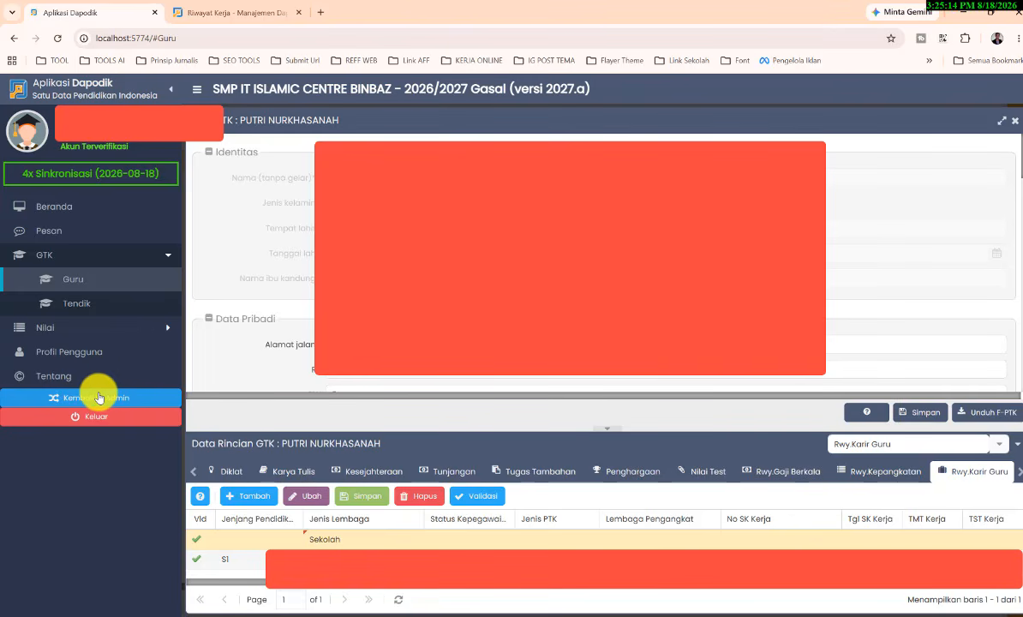
Step: Leave the teacher's account and confirm the return to the school admin account
scroll(257, 257, down, 5)
scroll(600, 258, down, 3)
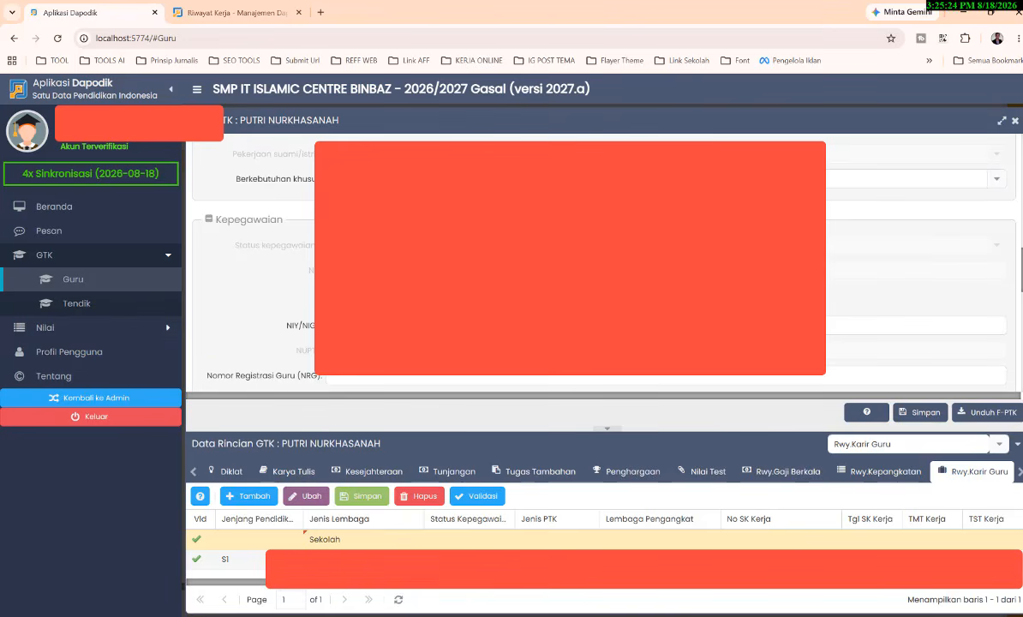
click(69, 399)
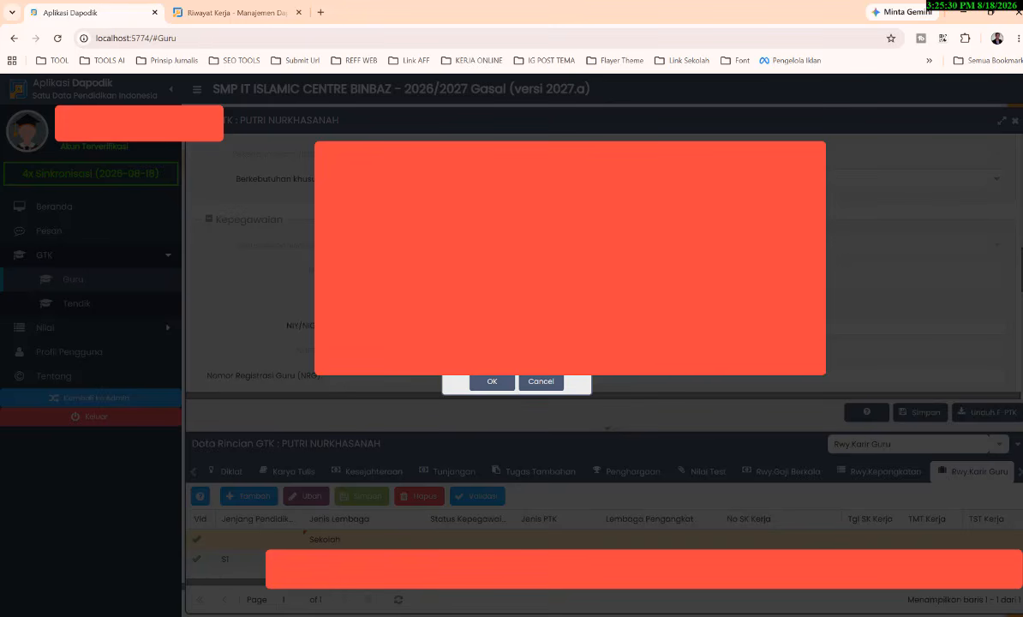
click(483, 383)
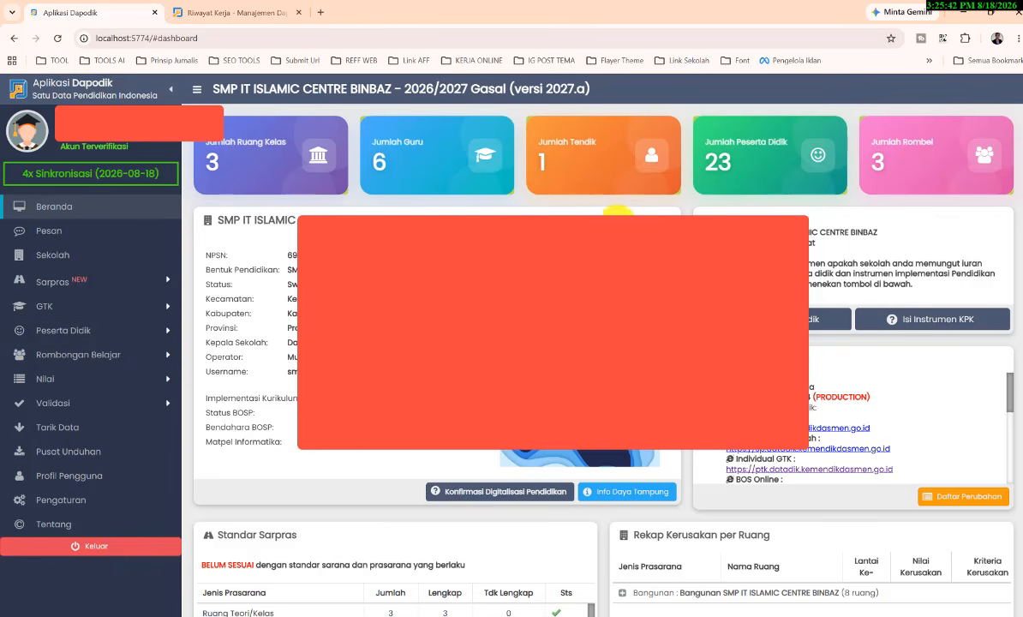
Step: Open Validasi Lokal from the admin account to check the school's data
click(65, 404)
click(77, 428)
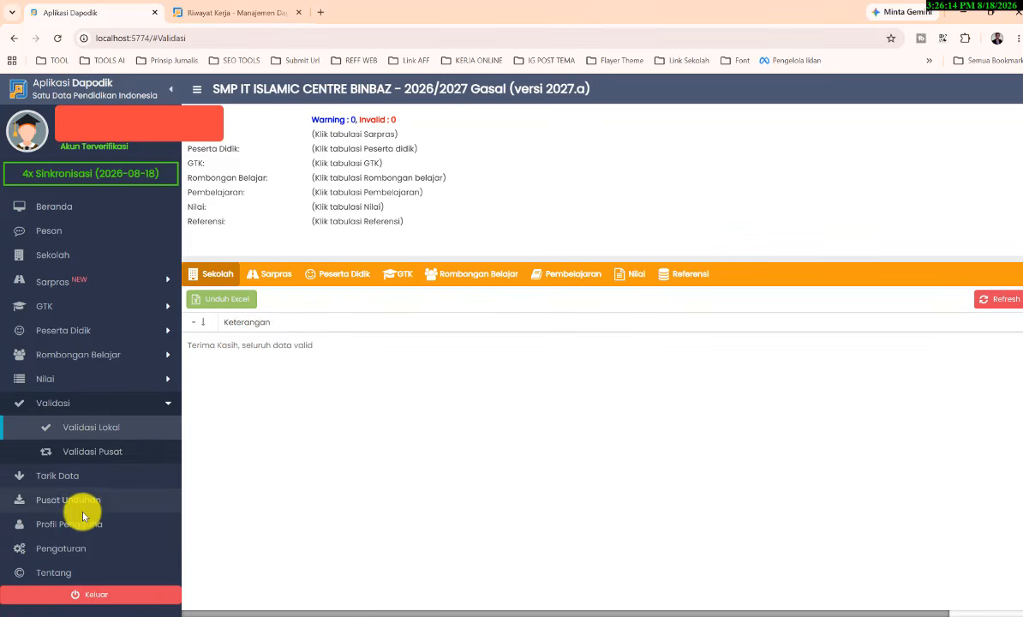
Step: View the Pengaturan page and the Beranda dashboard, and open Validasi Lokal again
click(66, 554)
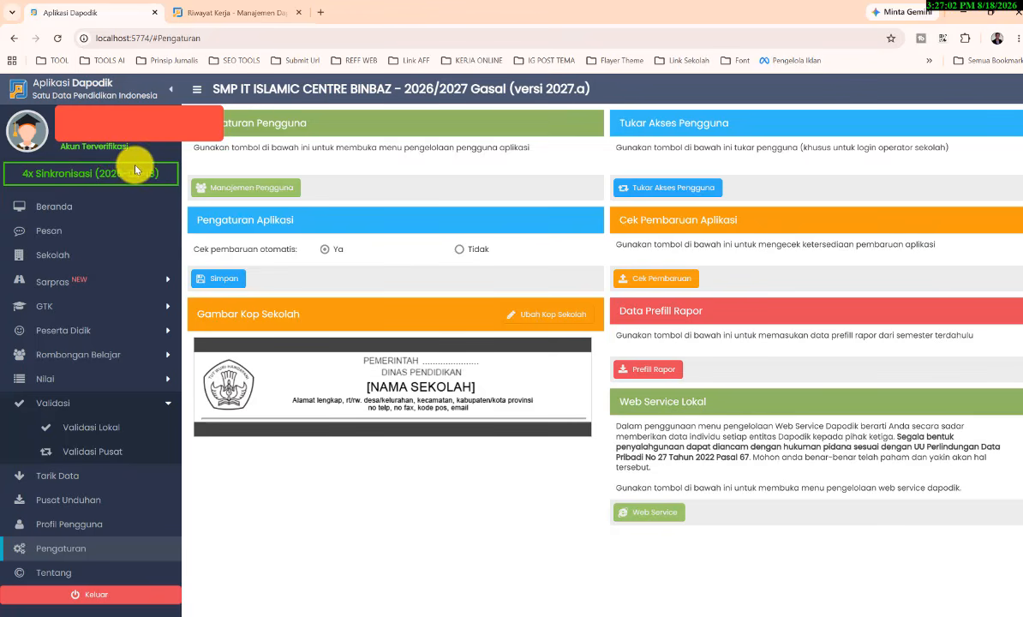
click(40, 207)
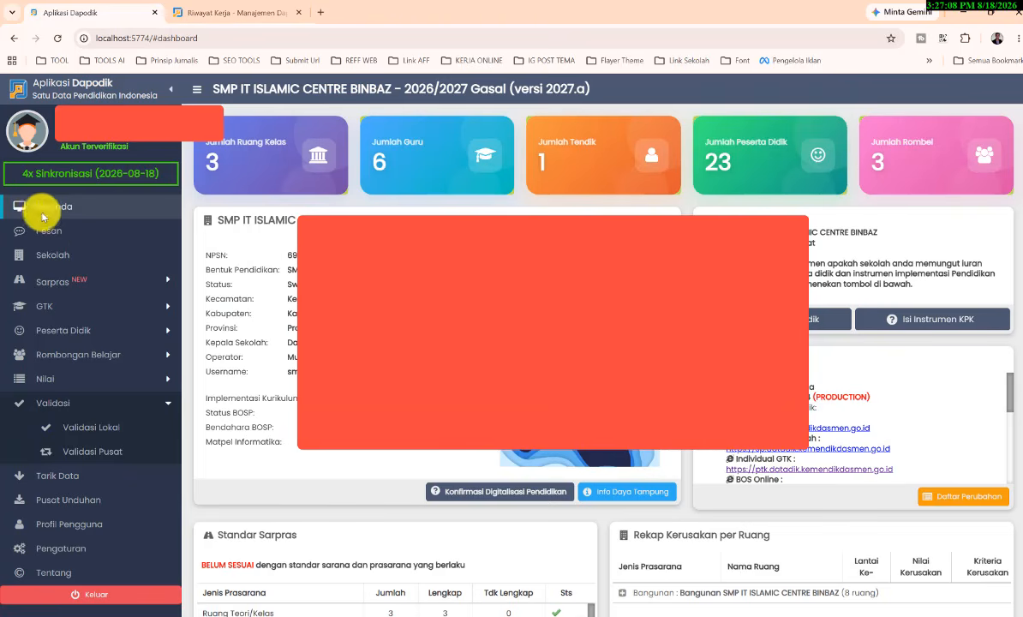
click(75, 480)
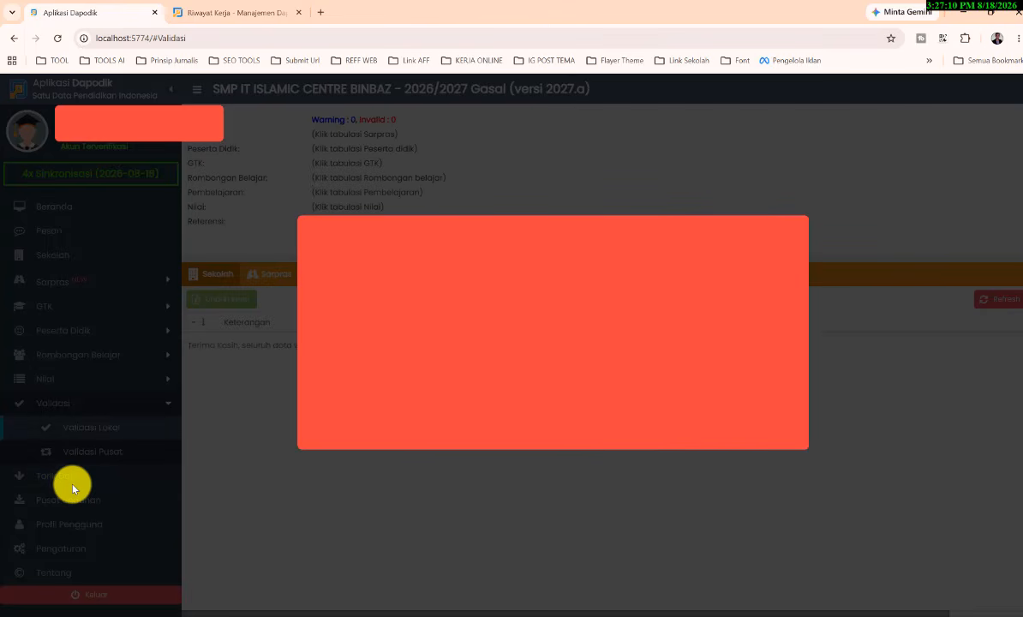